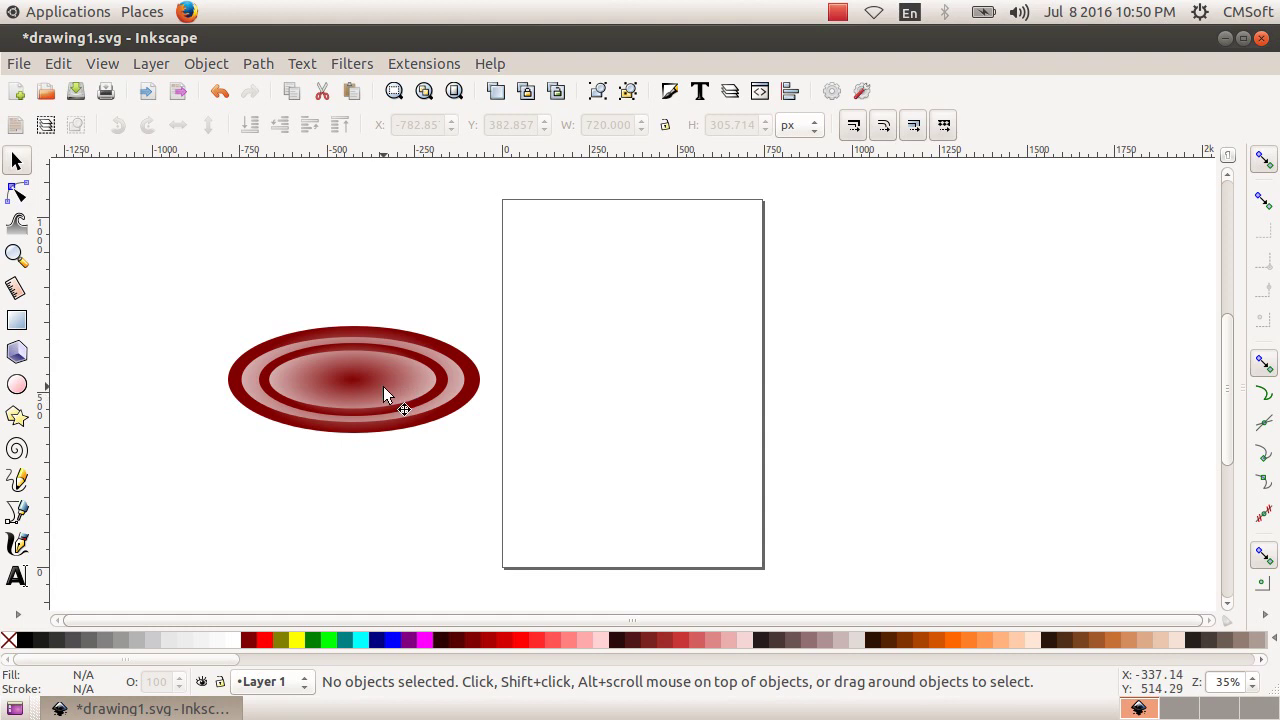
Ungroup the ringed ellipse into its inner and outer gradient ellipses.
mouse_move(383, 393)
mouse_down()
mouse_move(405, 350)
mouse_move(411, 388)
mouse_up()
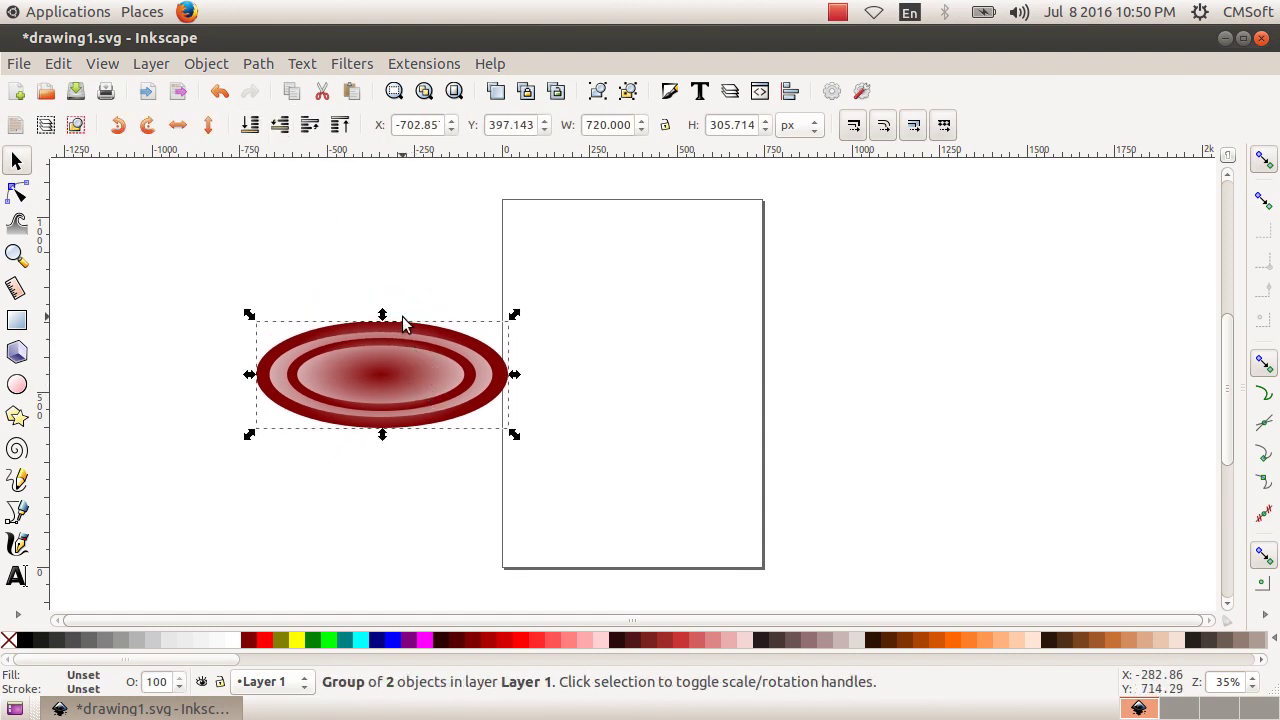
click(218, 66)
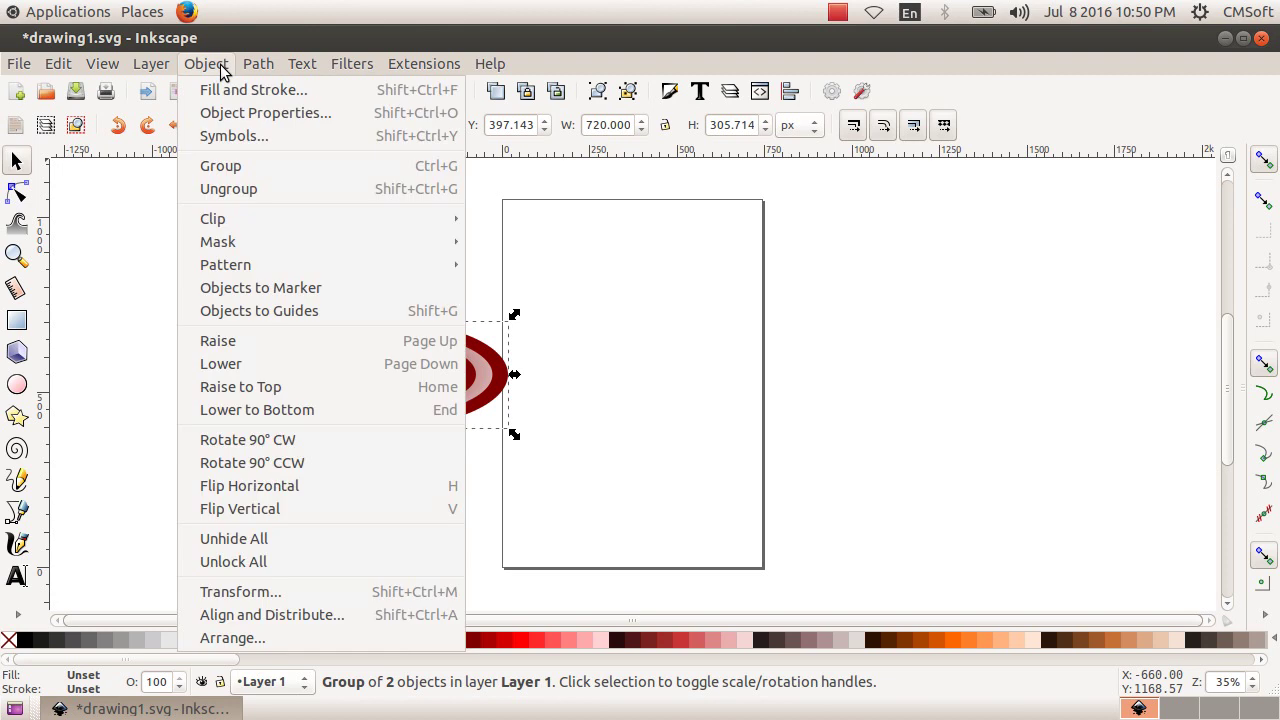
click(263, 187)
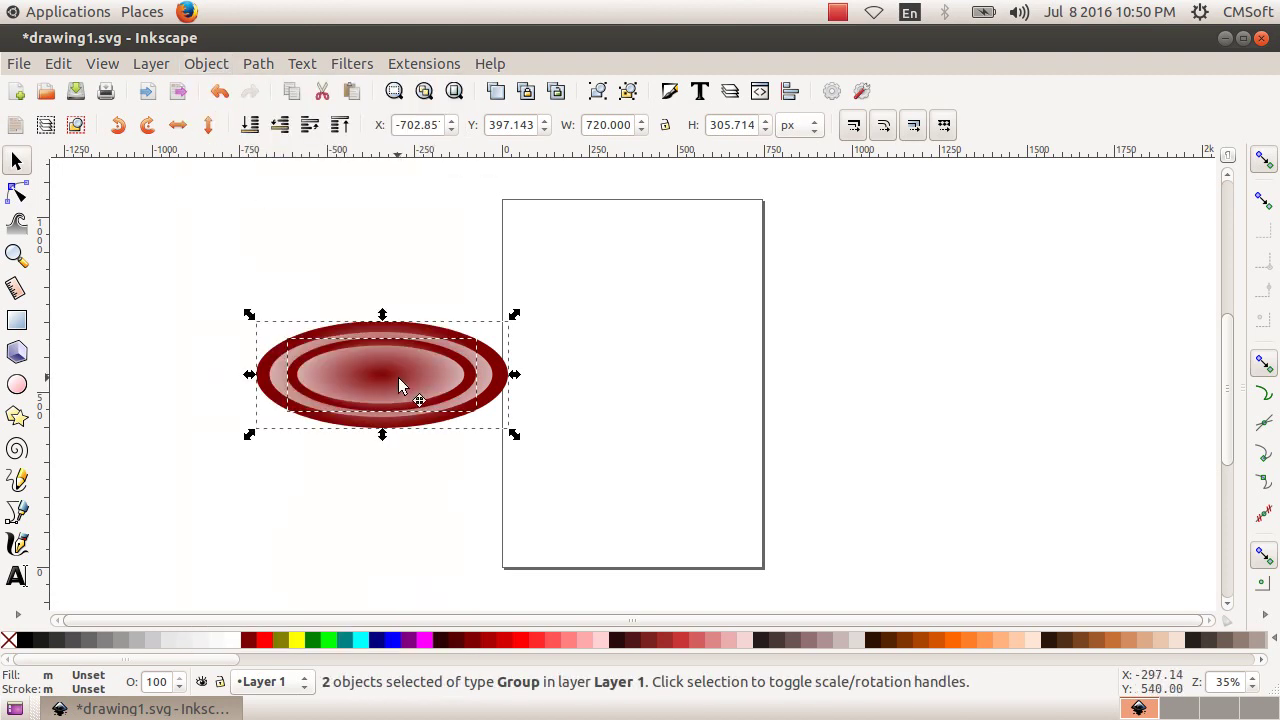
Move the inner ellipse above the larger one, near the page's left edge.
drag(399, 385, 487, 389)
click(600, 245)
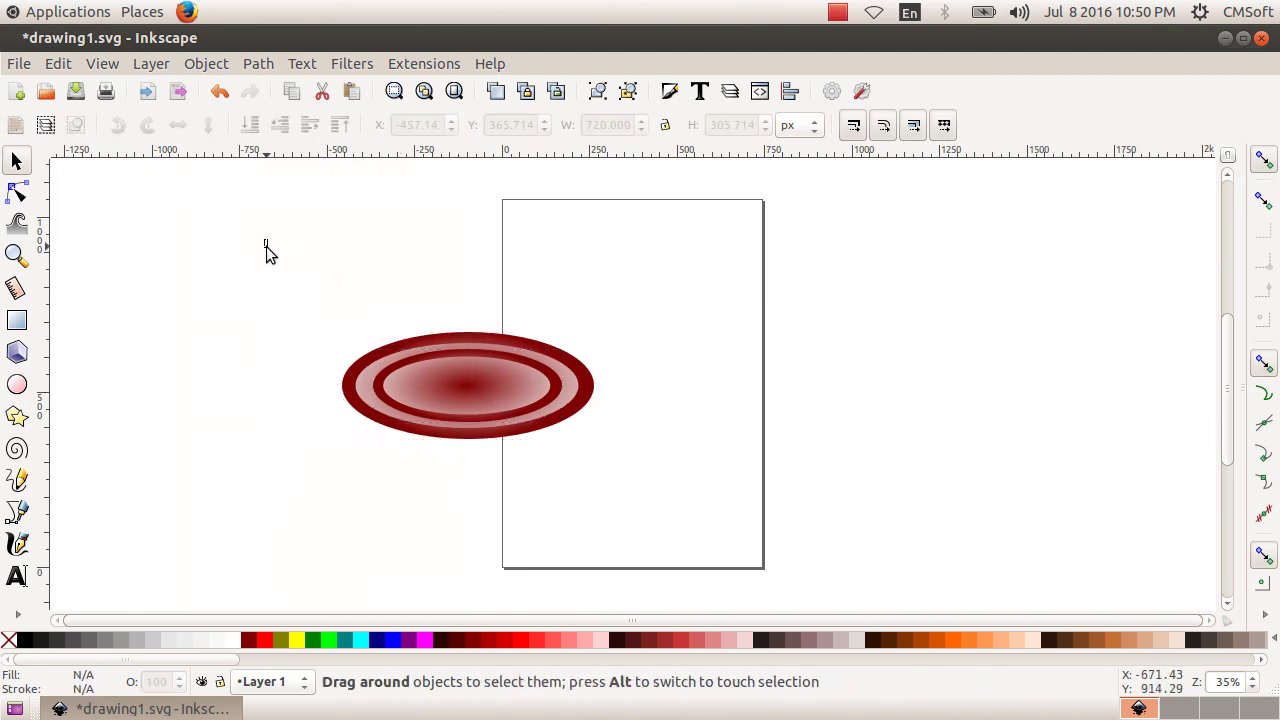
drag(266, 246, 765, 518)
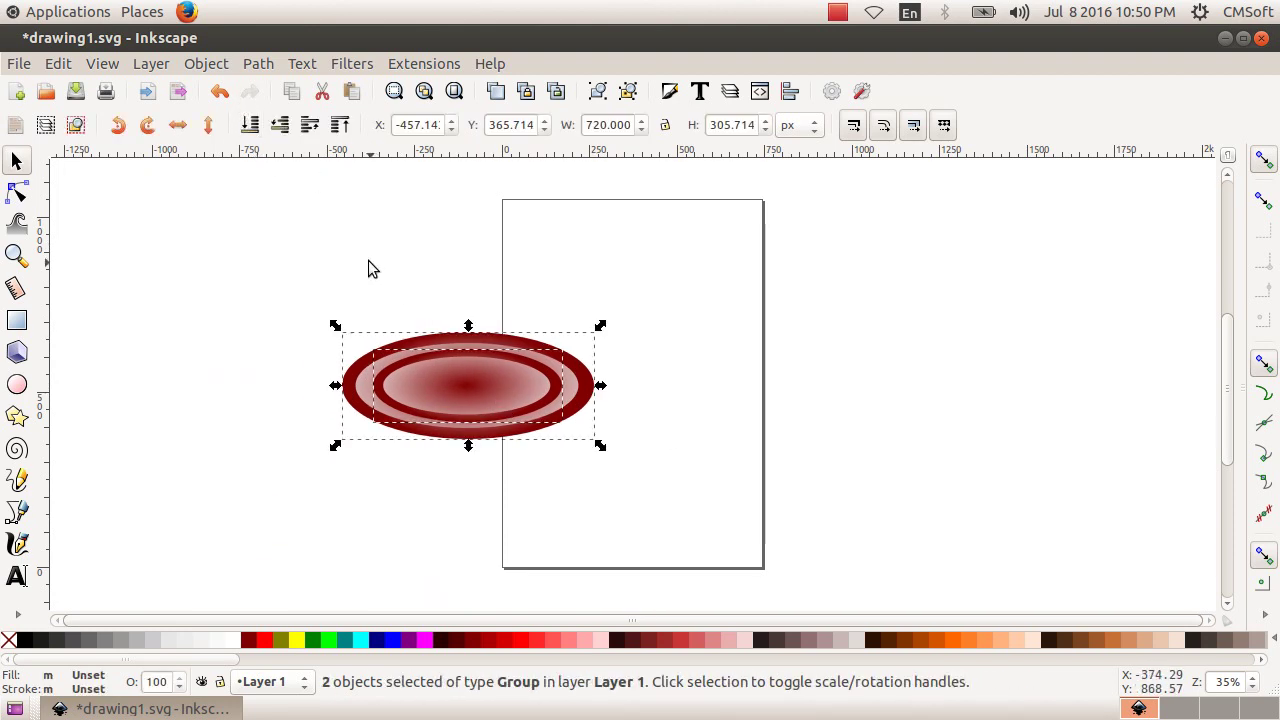
click(291, 288)
drag(478, 383, 503, 289)
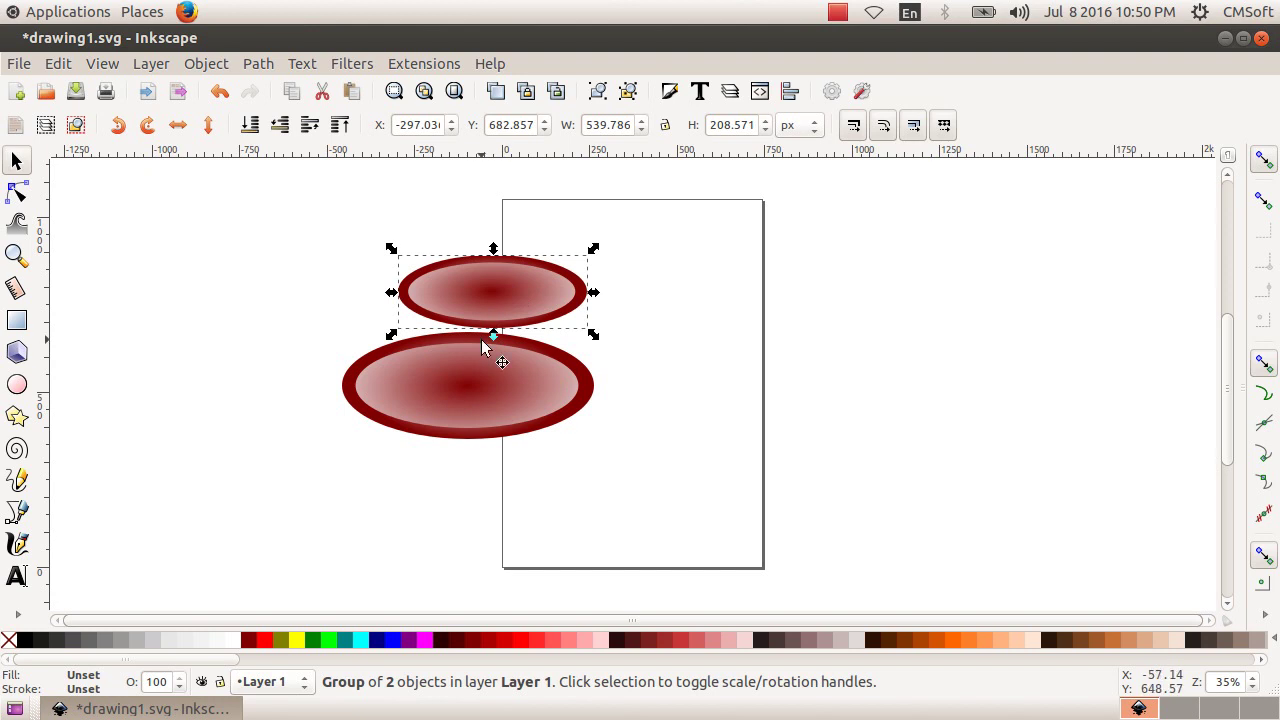
drag(477, 373, 500, 416)
click(679, 351)
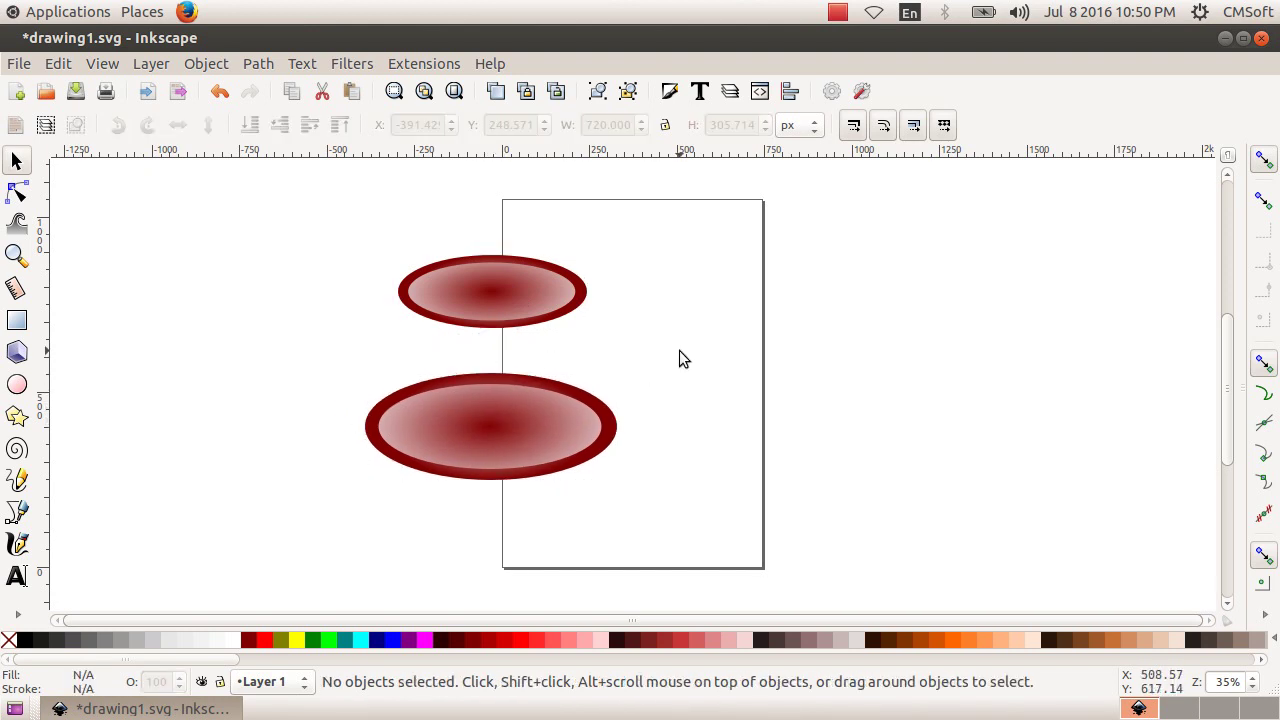
mouse_move(500, 310)
mouse_down()
mouse_move(514, 400)
mouse_move(505, 275)
mouse_up()
Duplicate the large gradient ellipse with Edit > Duplicate.
drag(497, 408, 497, 371)
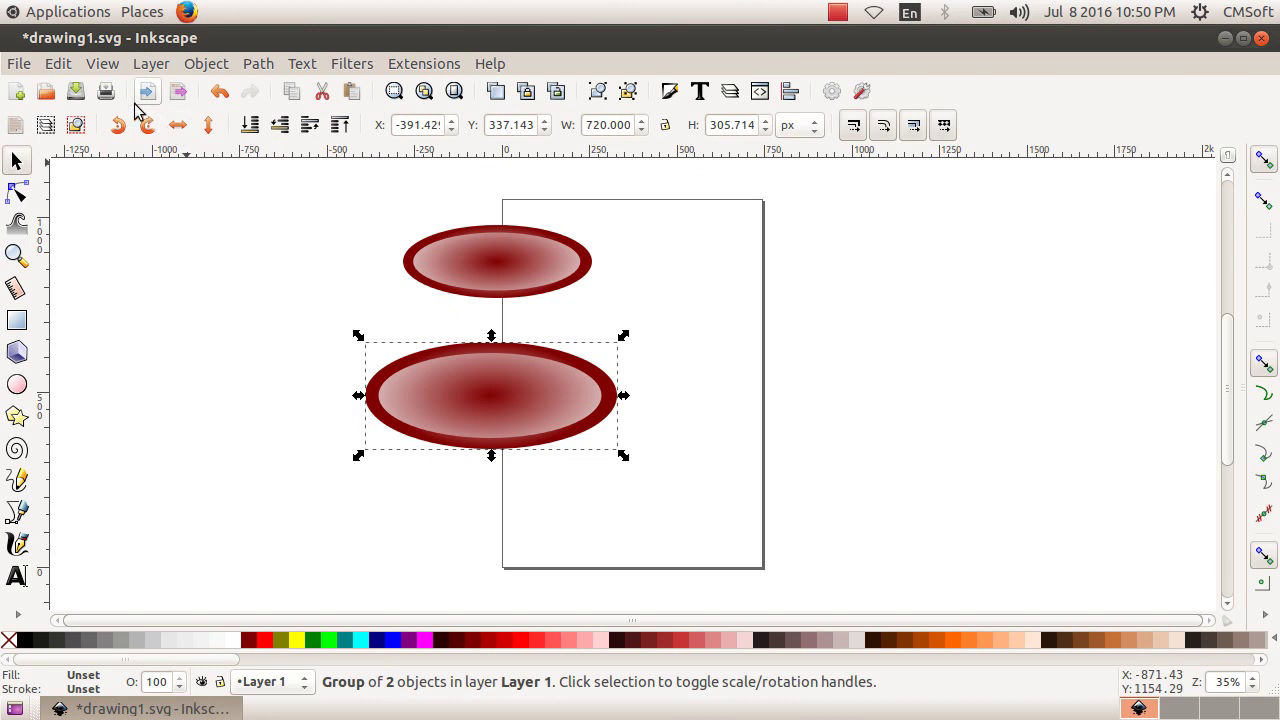
click(58, 63)
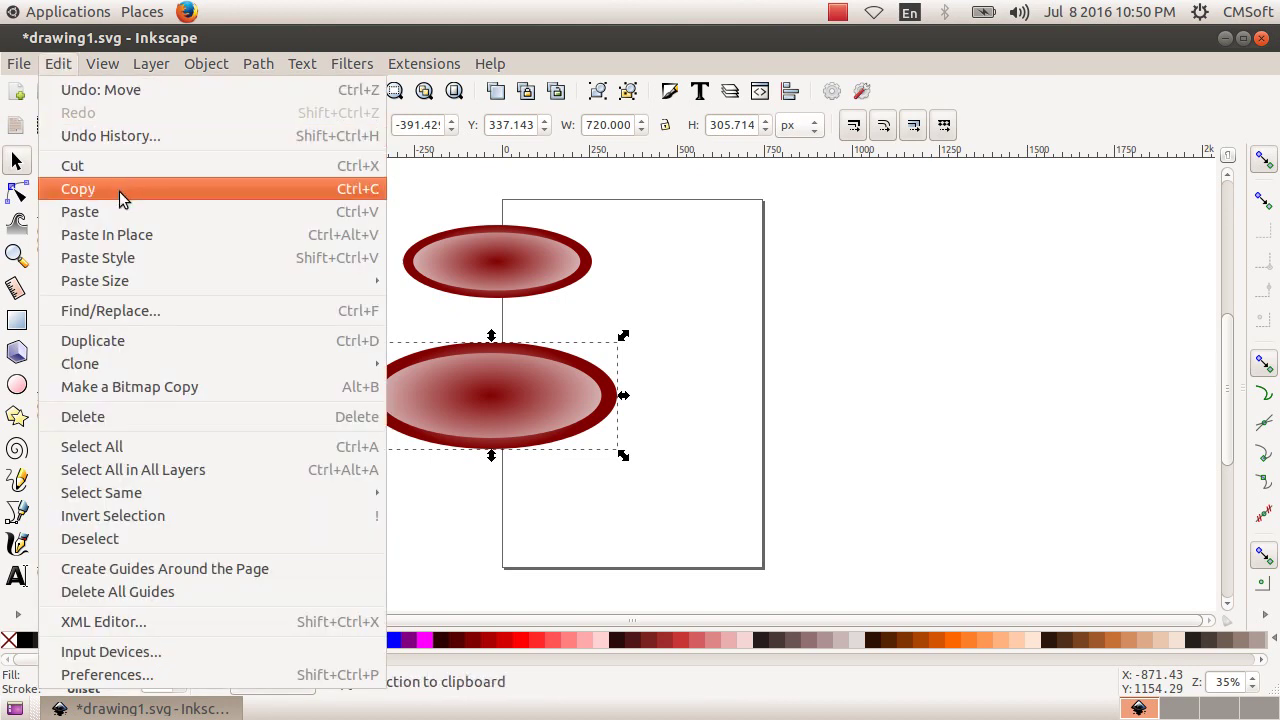
click(147, 333)
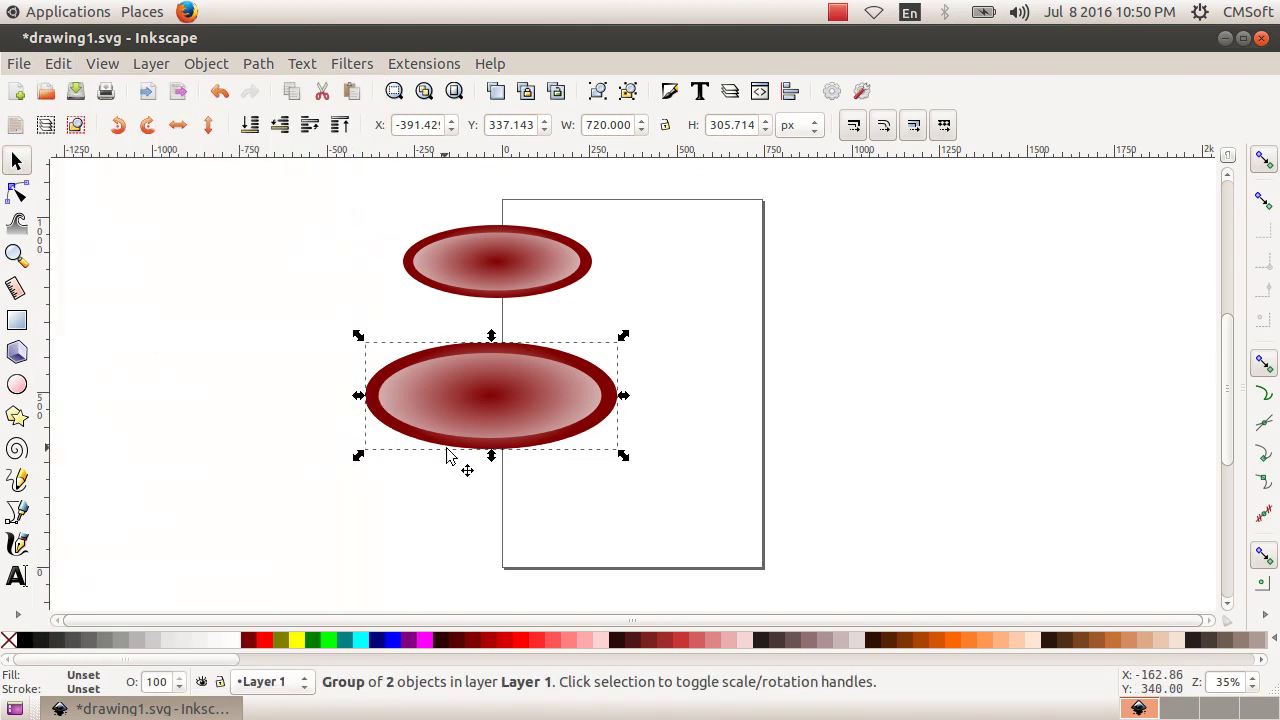
drag(496, 397, 490, 460)
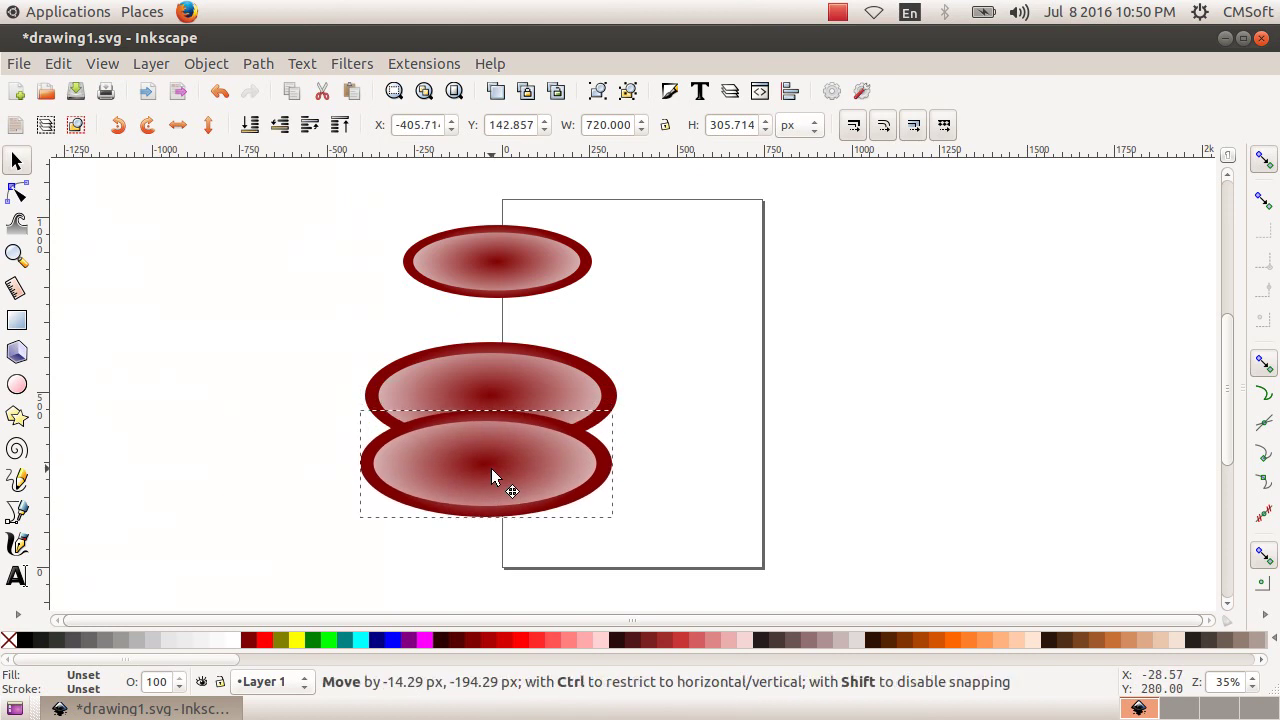
key(ctrl+z)
drag(492, 389, 496, 362)
Place the duplicate just below the large ellipse, shrunk narrower and flatter.
drag(511, 255, 516, 243)
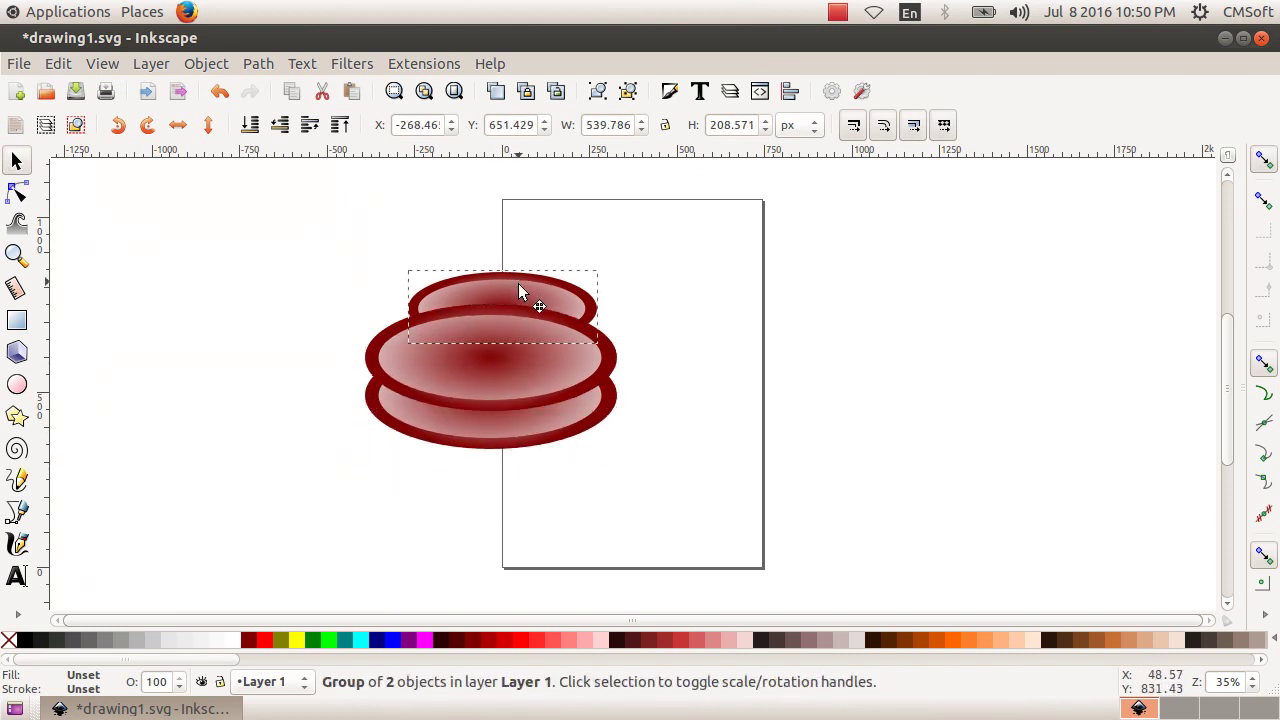
drag(510, 334, 509, 510)
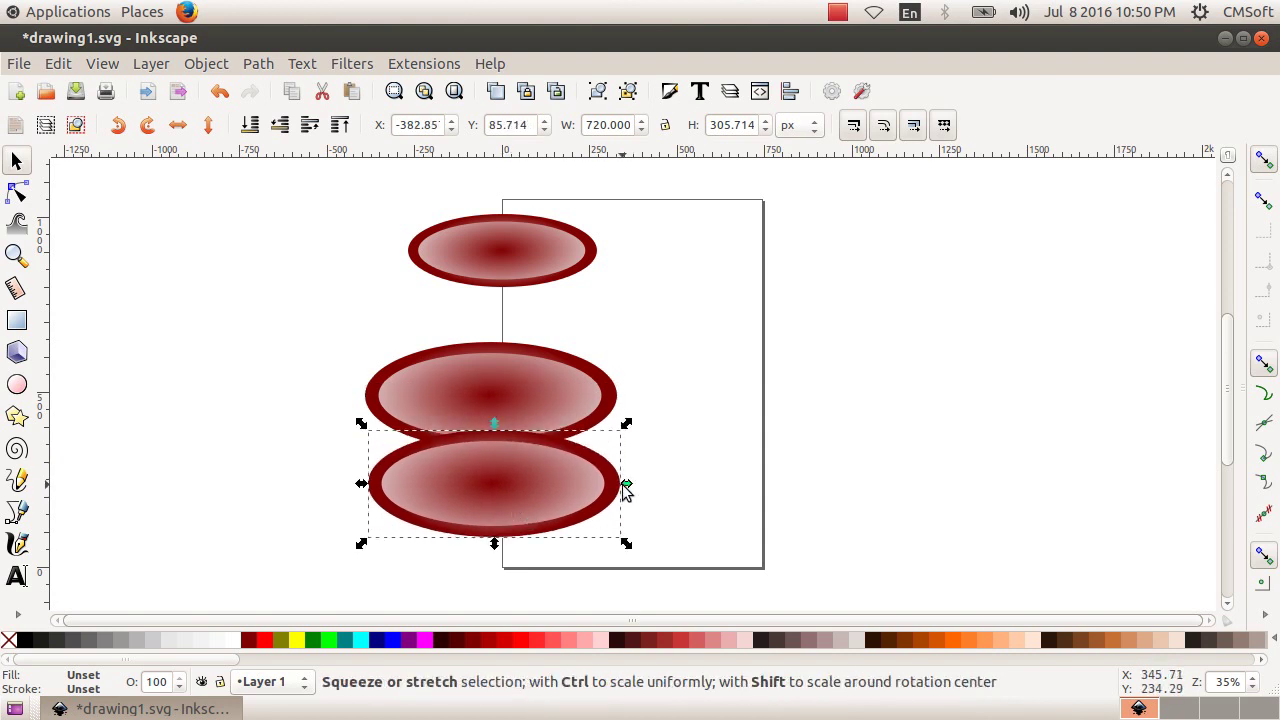
drag(494, 423, 497, 457)
mouse_move(624, 497)
mouse_down()
mouse_move(533, 500)
mouse_move(505, 487)
mouse_up()
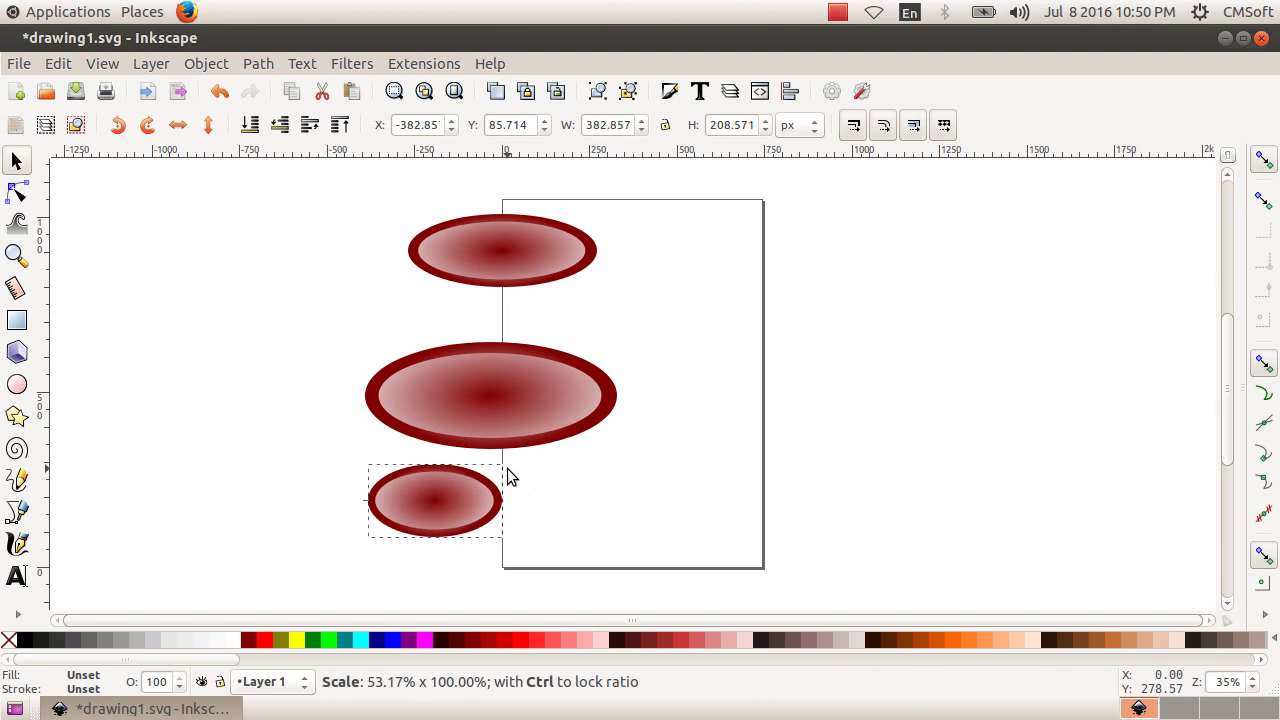
mouse_move(427, 524)
mouse_down()
mouse_move(440, 454)
mouse_move(443, 472)
mouse_up()
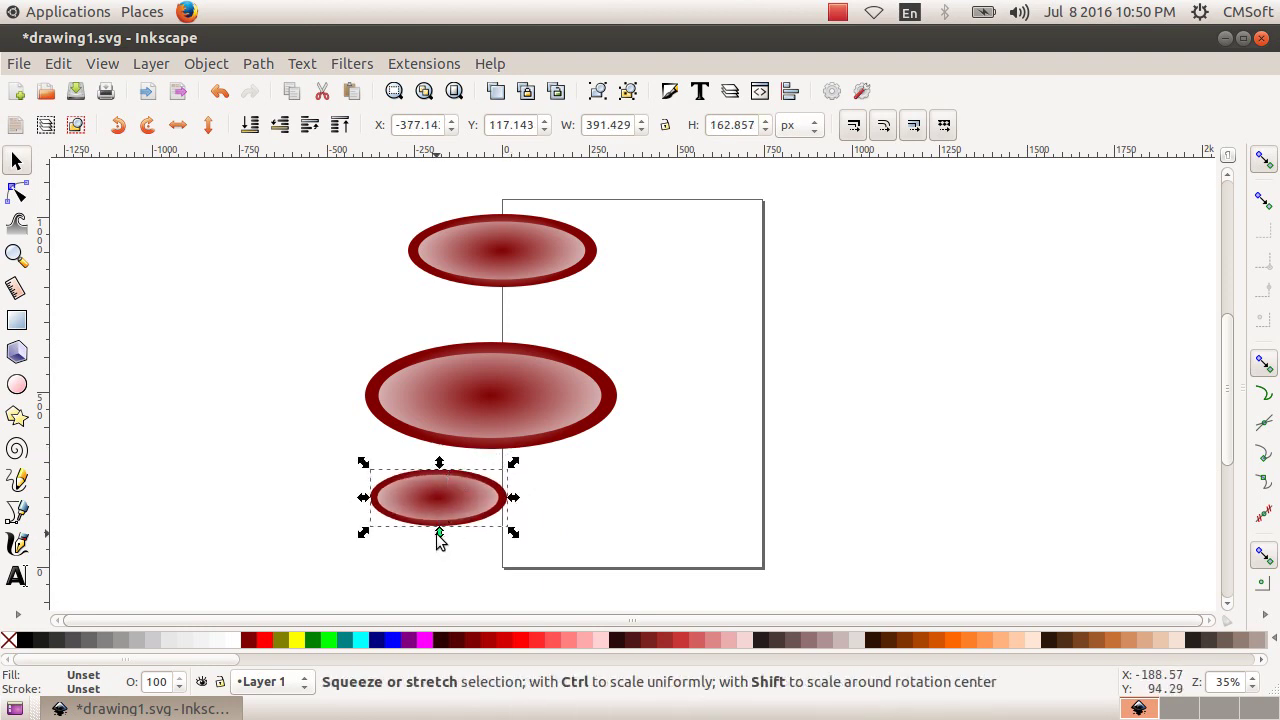
drag(439, 540, 439, 546)
mouse_move(456, 501)
mouse_down()
mouse_move(500, 455)
mouse_move(457, 500)
mouse_move(490, 459)
mouse_up()
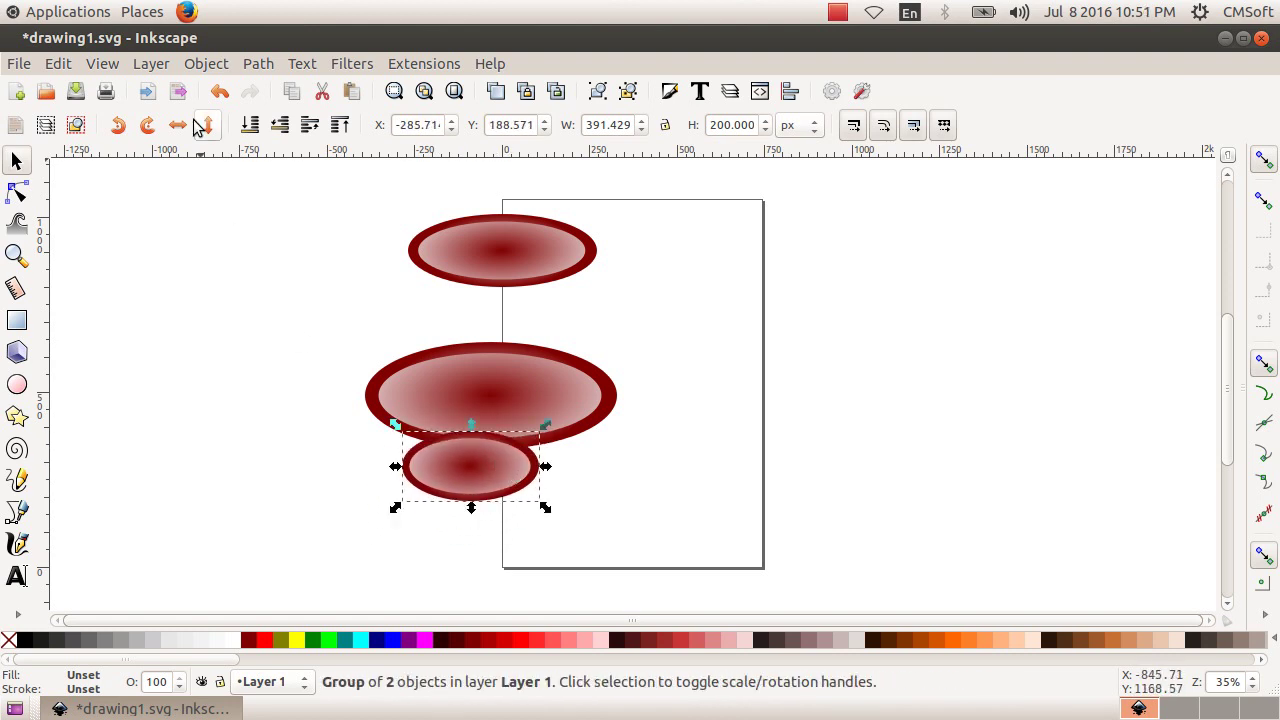
Send the small ellipse behind the large one, tucked under its lower edge and widened.
click(226, 65)
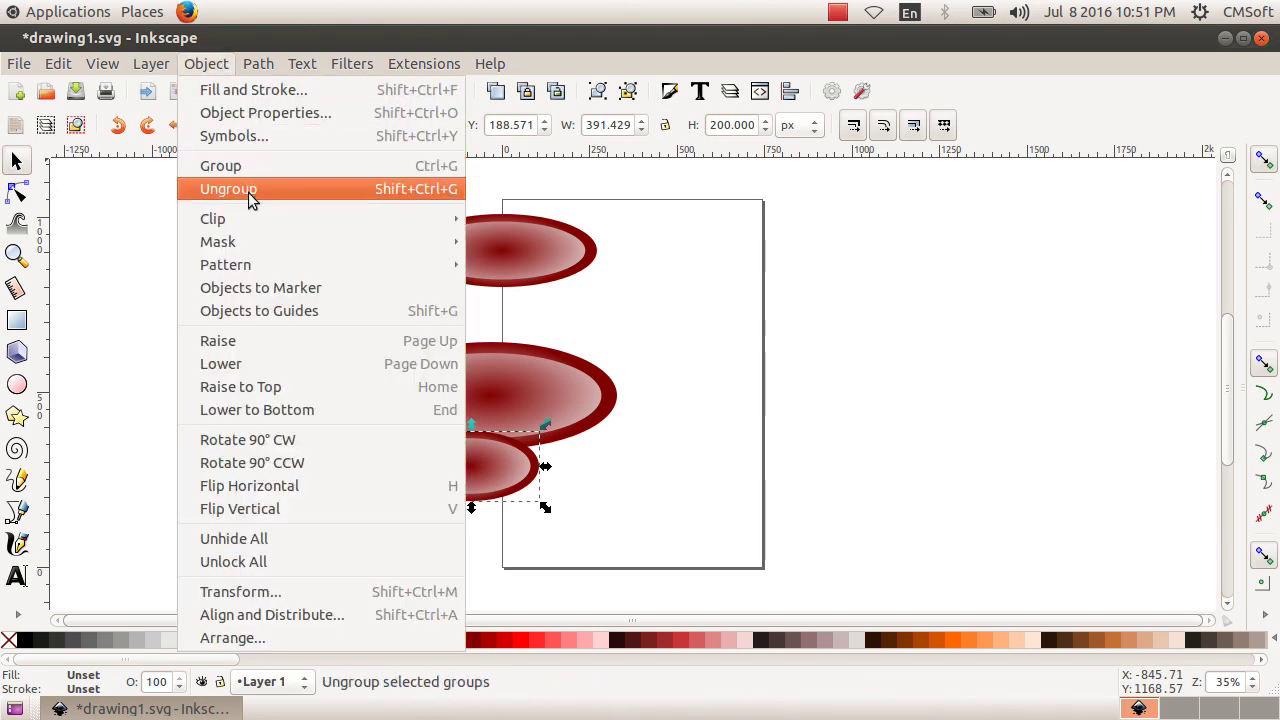
click(330, 410)
mouse_move(469, 488)
mouse_down()
mouse_move(476, 477)
mouse_move(398, 429)
mouse_up()
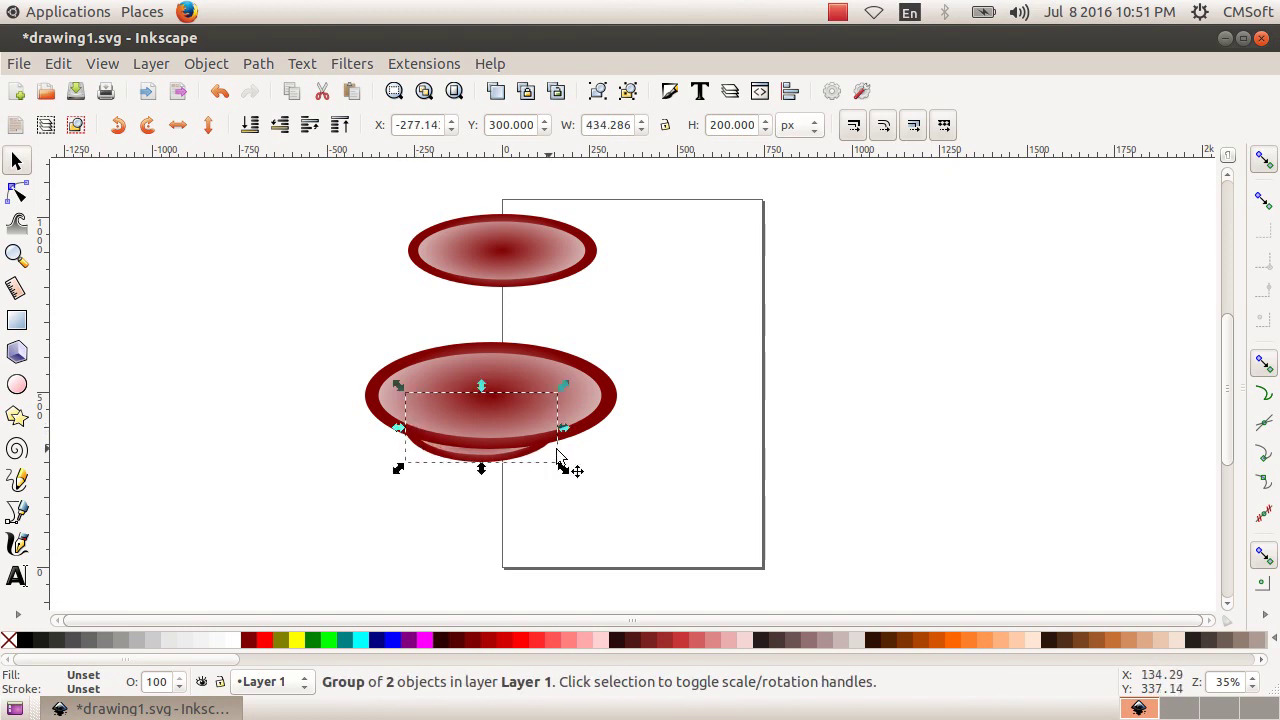
drag(563, 430, 576, 430)
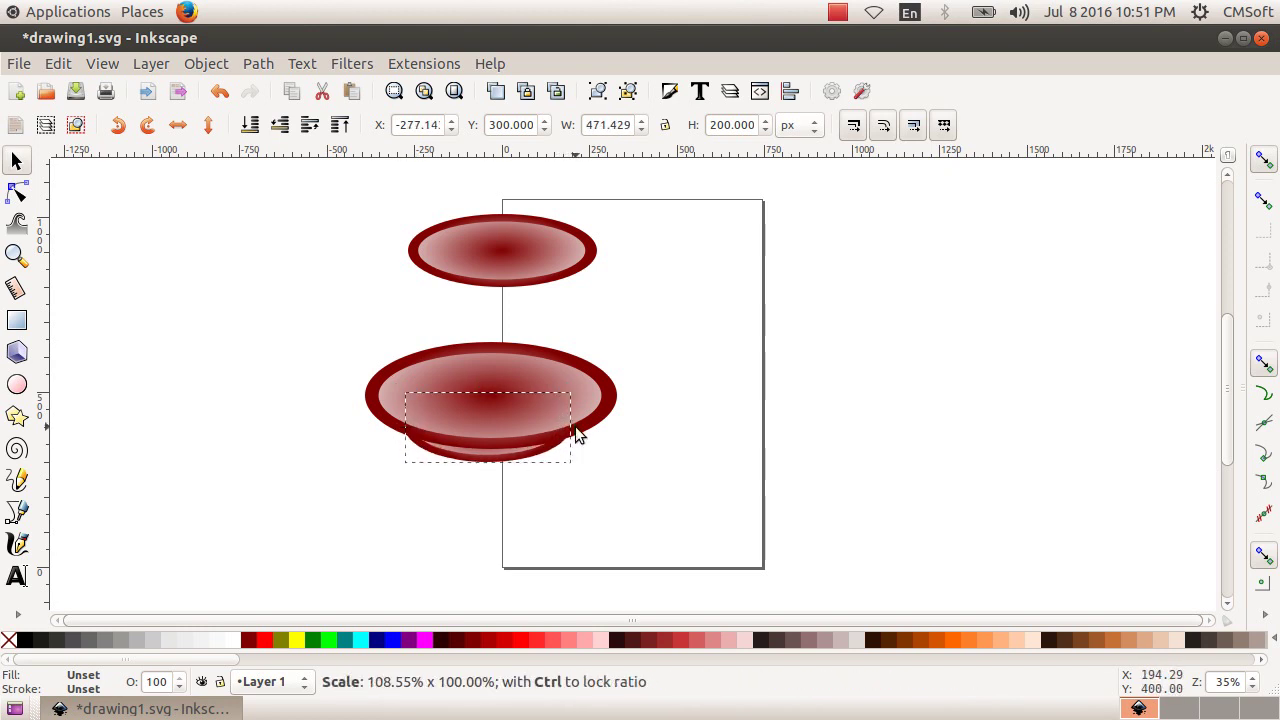
Nudge the large ellipse left and down so the base peeks out beneath it.
click(486, 456)
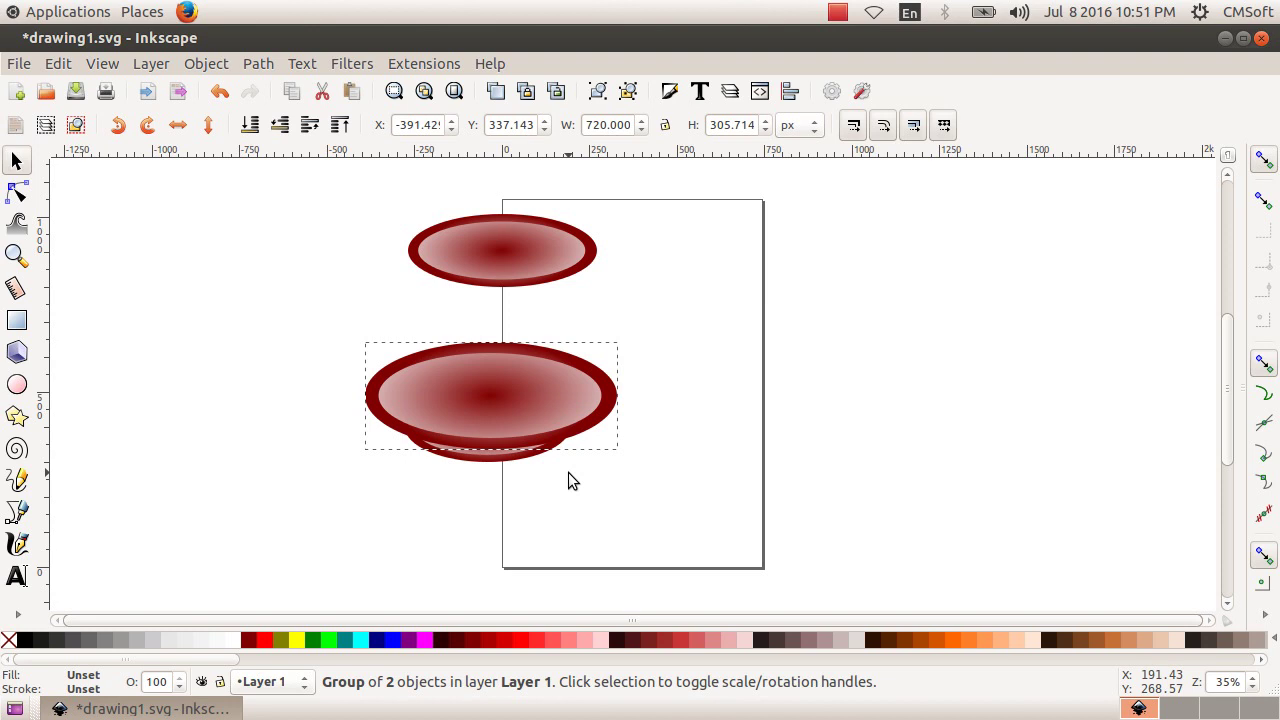
key(Left)
key(Down)
key(Down)
key(Down)
key(Down)
key(Down)
key(Left)
key(Down)
key(Down)
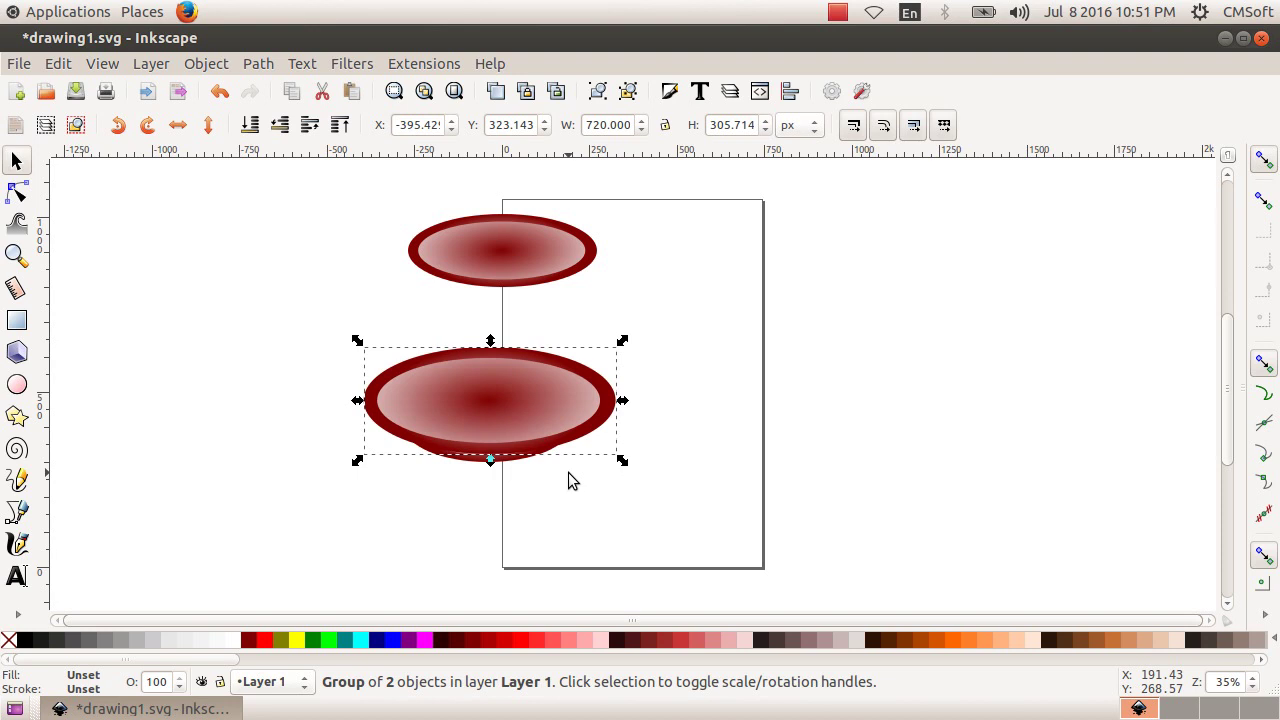
click(665, 470)
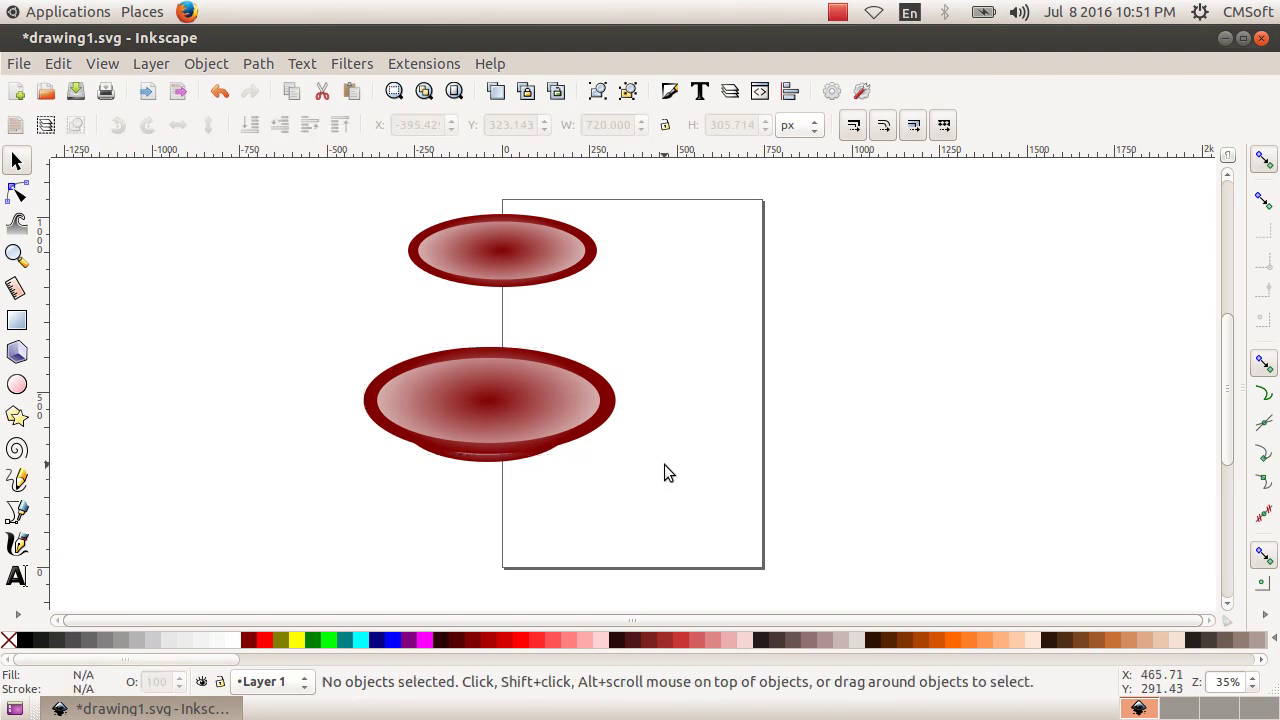
click(513, 422)
key(Down)
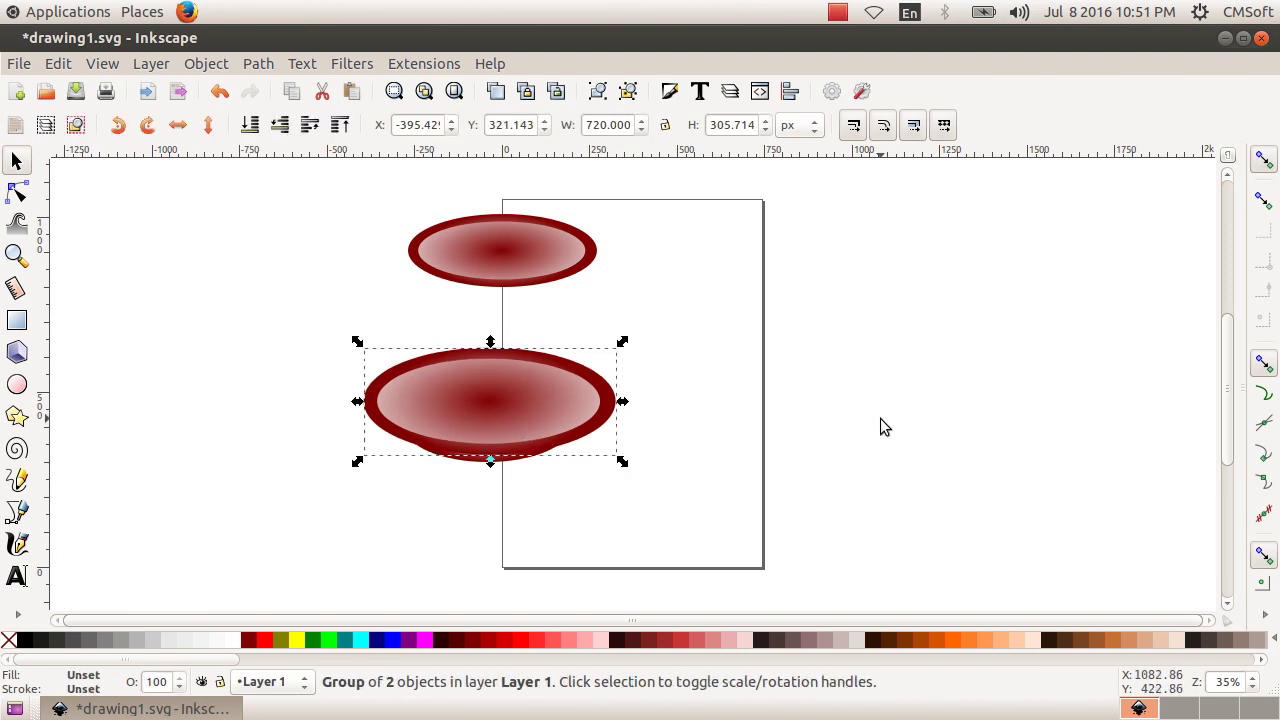
click(755, 450)
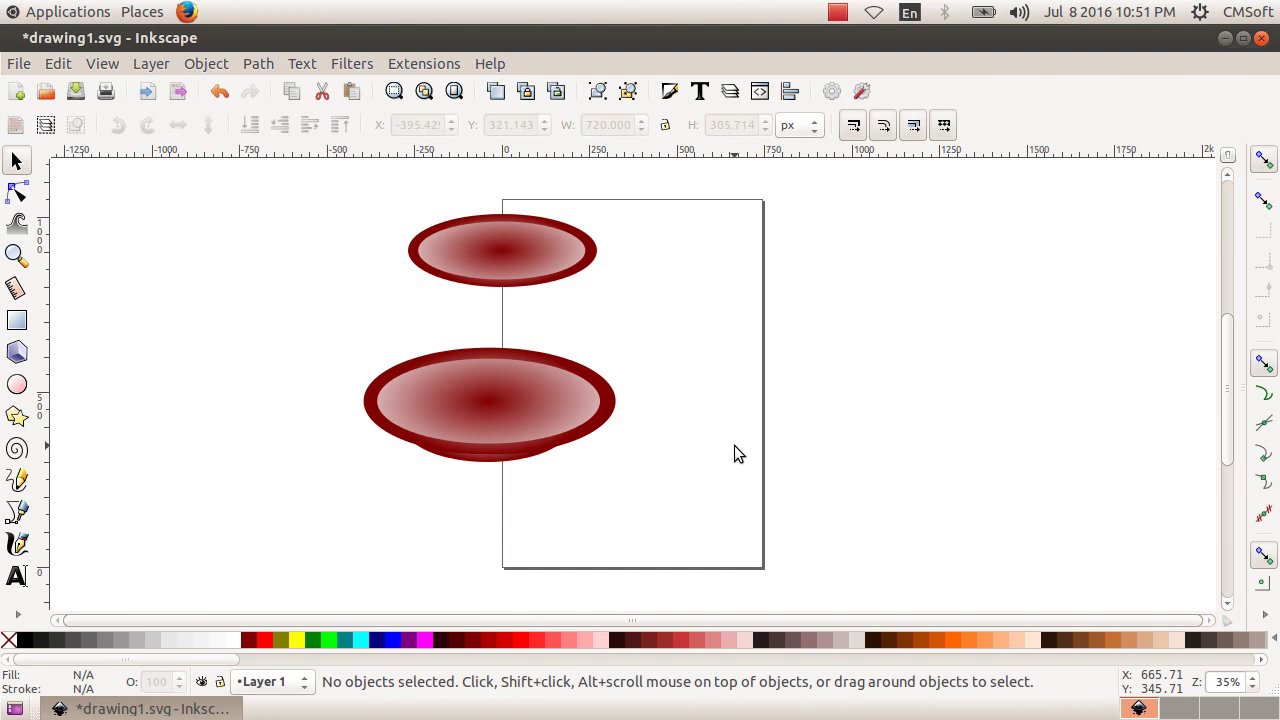
Lower the top ellipse onto the large ellipse and nudge the large ellipse down slightly.
click(502, 266)
key(Left)
key(Down)
key(Down)
key(Down)
key(Down)
key(Down)
key(Down)
key(Down)
key(Down)
key(Down)
key(Down)
key(Down)
key(Down)
key(Down)
key(Down)
key(Down)
key(Down)
key(Down)
key(Down)
key(Down)
key(Down)
key(Down)
key(Down)
key(Down)
key(Down)
key(Down)
key(Down)
key(Down)
key(Down)
key(Down)
key(Down)
key(Down)
key(Down)
key(Down)
key(Down)
key(Down)
key(Down)
key(Down)
key(Down)
key(Down)
key(Down)
key(Down)
key(Down)
key(Down)
key(Left)
key(Left)
key(Left)
key(Left)
key(Left)
key(Left)
key(Left)
key(Left)
key(Left)
key(Left)
key(Down)
key(Down)
key(Down)
key(Down)
key(Down)
key(Down)
key(Down)
key(Down)
key(Down)
click(708, 340)
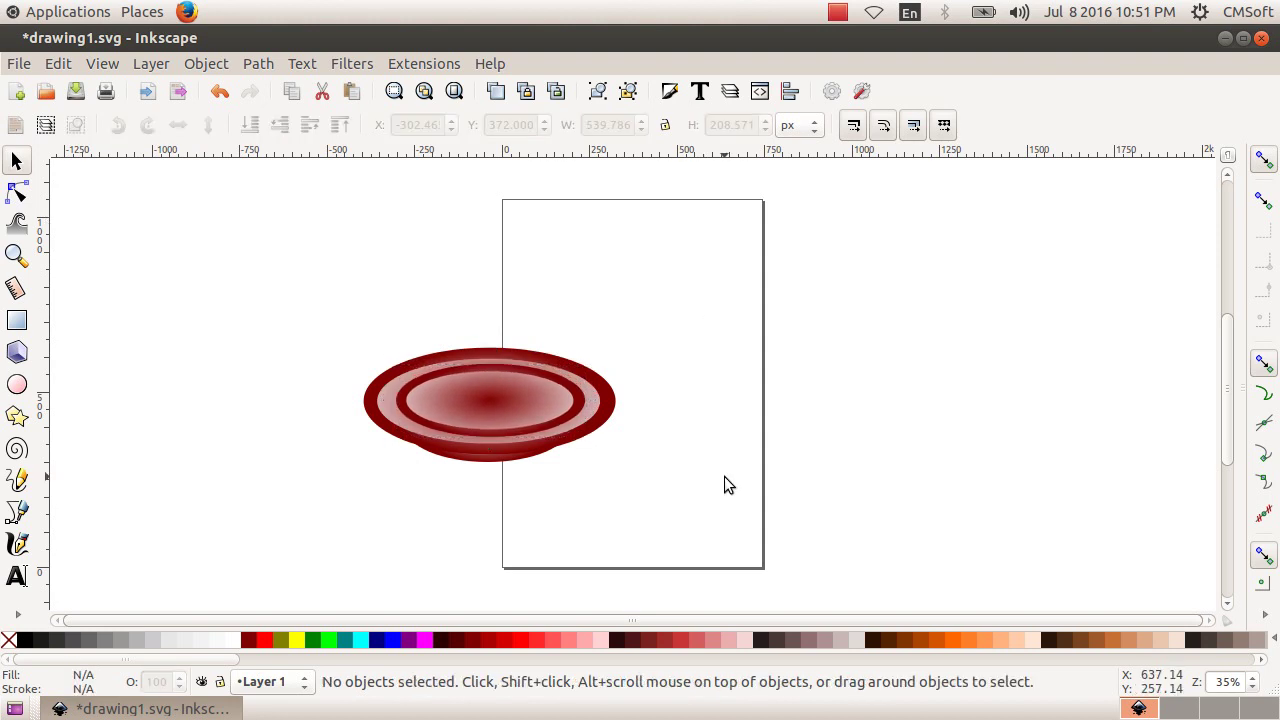
click(505, 468)
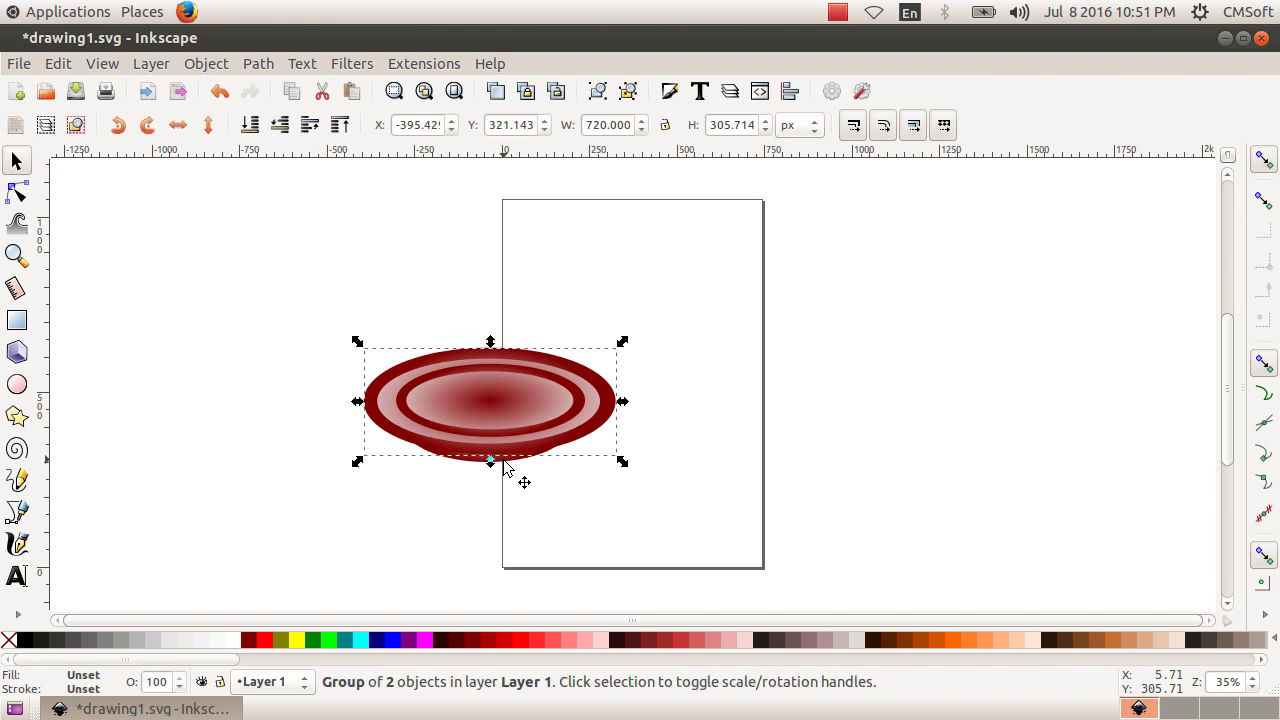
key(Down)
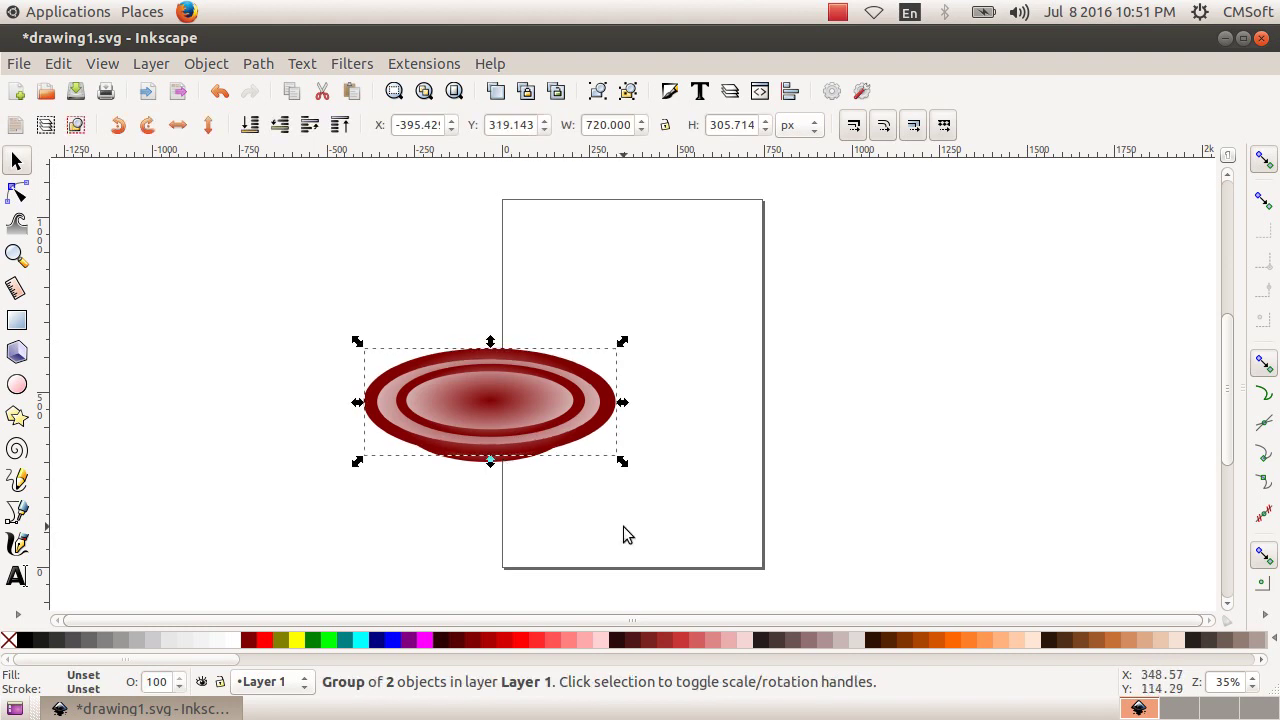
click(623, 527)
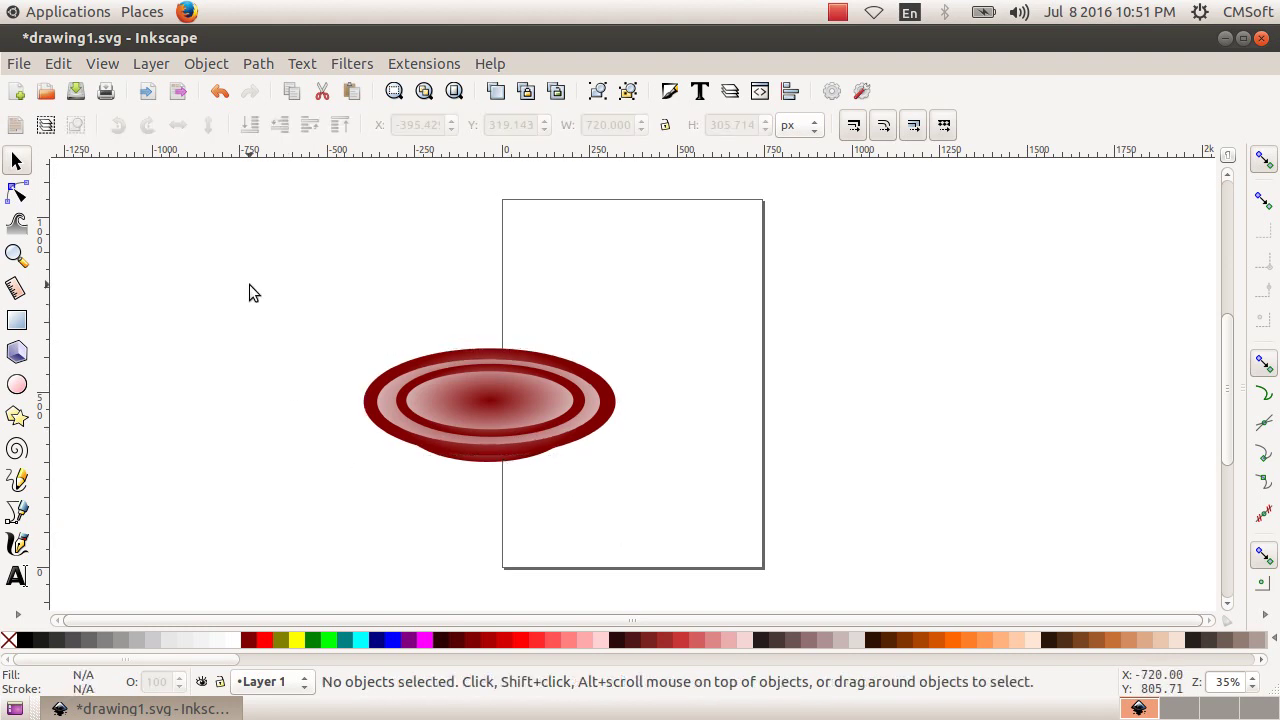
Group the three ellipses into one saucer and move it left of the page.
drag(242, 264, 787, 583)
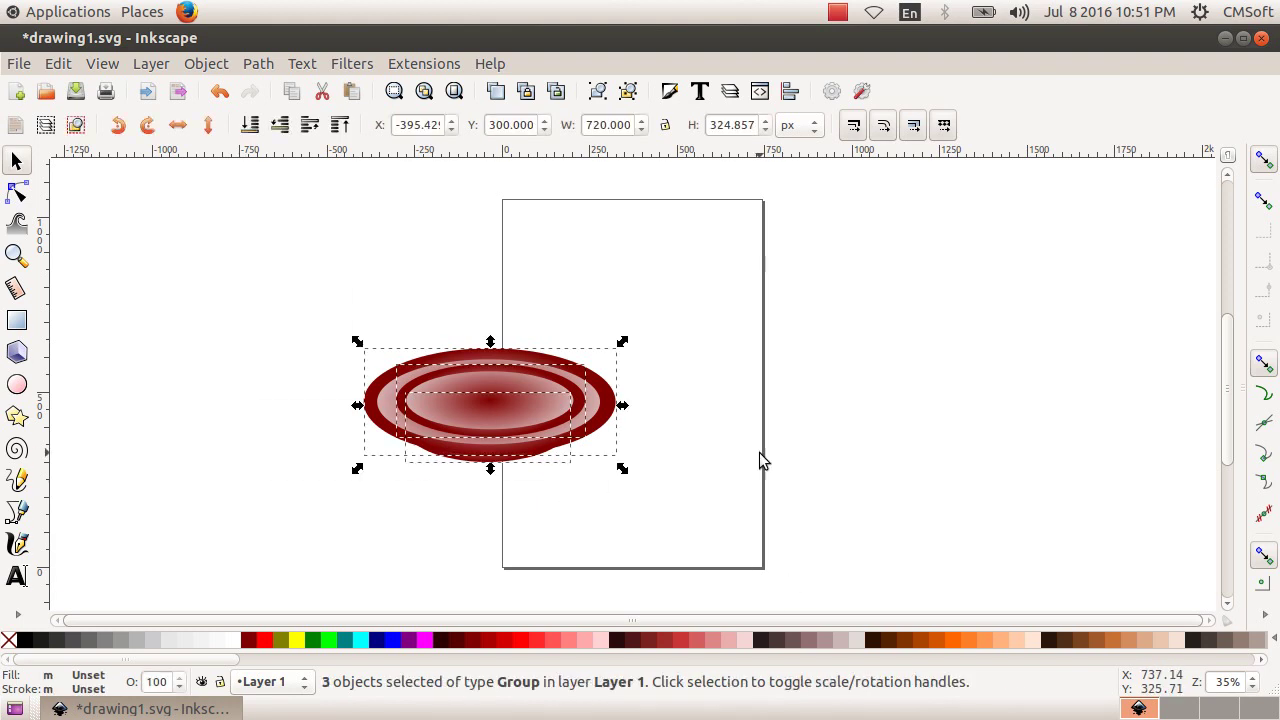
click(206, 64)
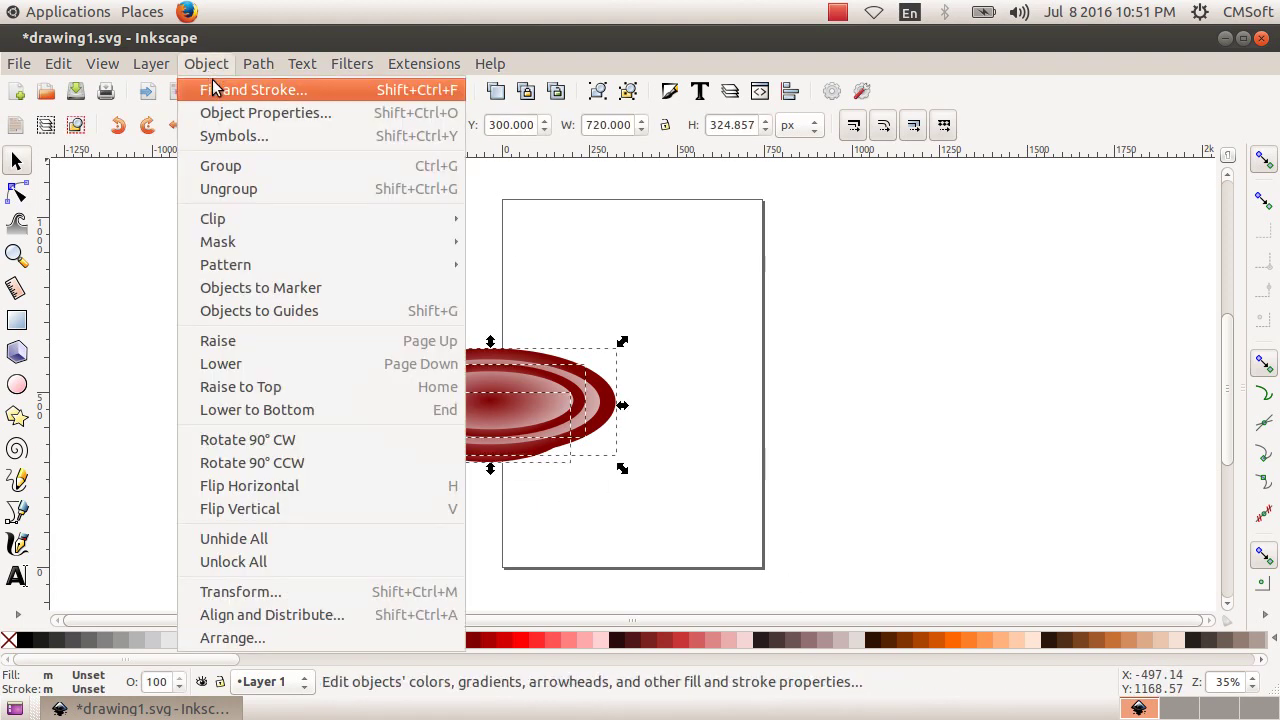
click(247, 167)
key(Escape)
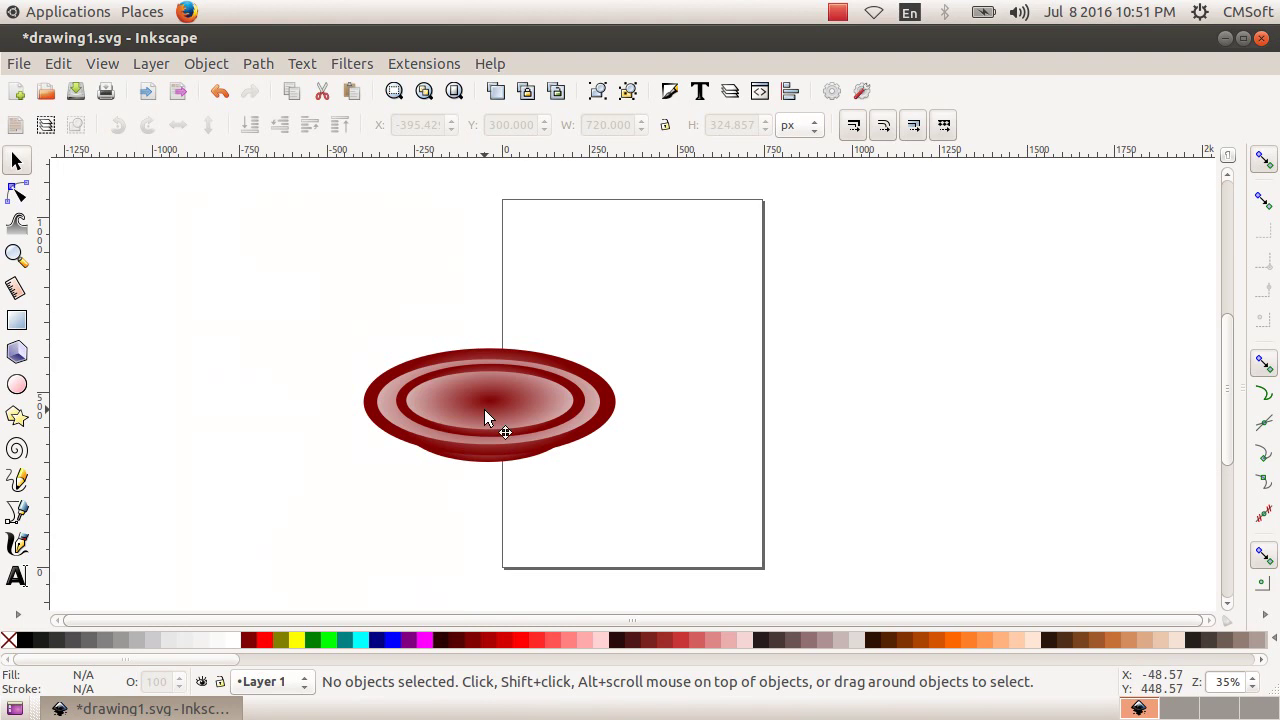
drag(484, 409, 343, 390)
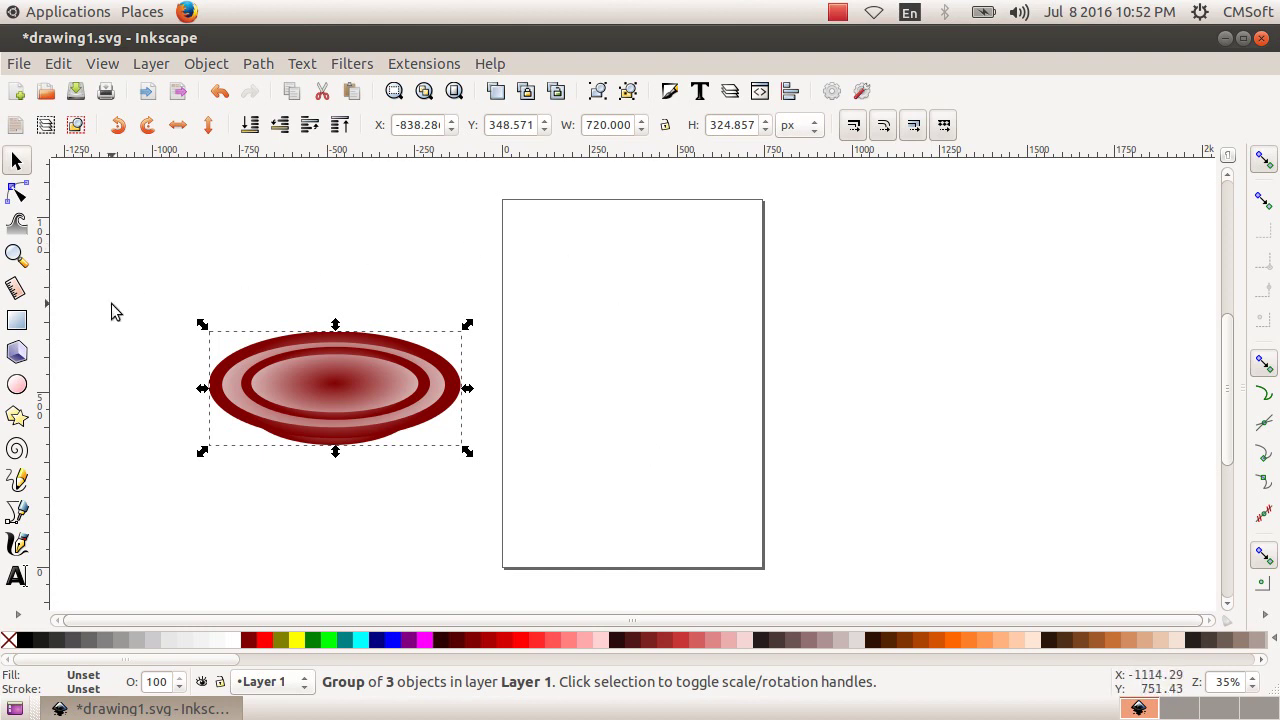
Draw a small ellipse near the page top and fill it dark red.
click(18, 388)
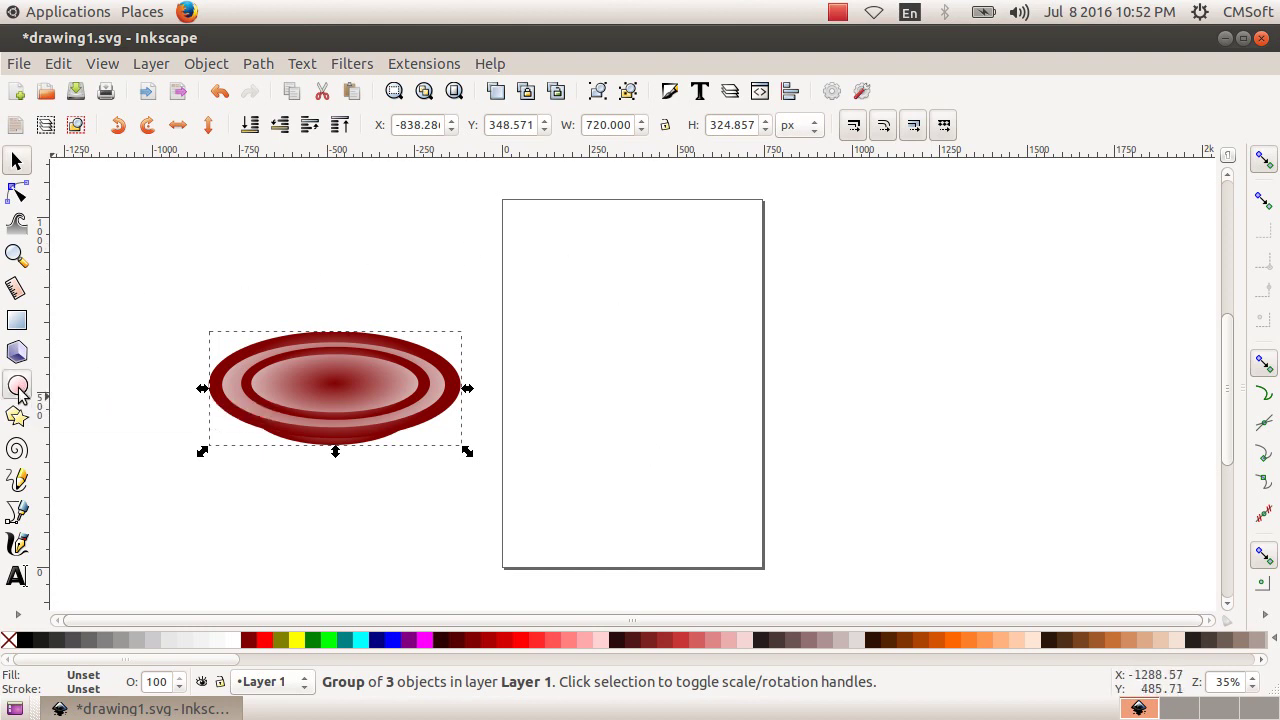
drag(569, 243, 621, 341)
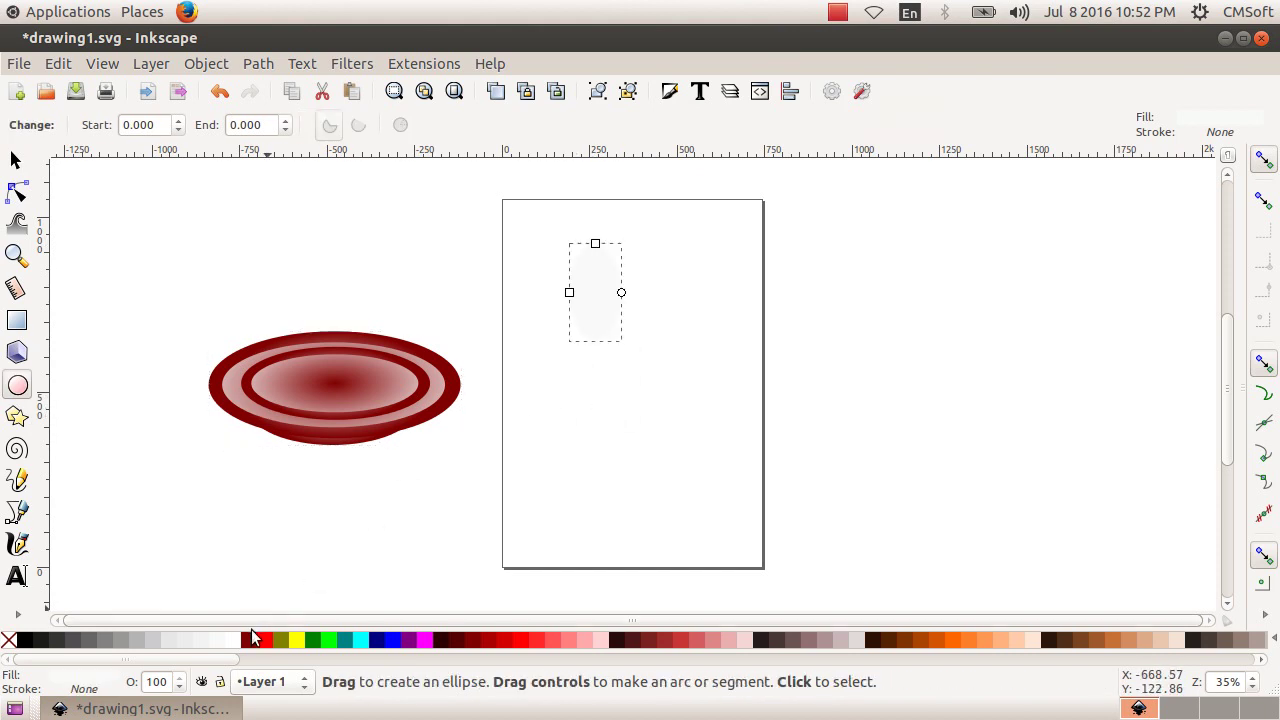
click(243, 640)
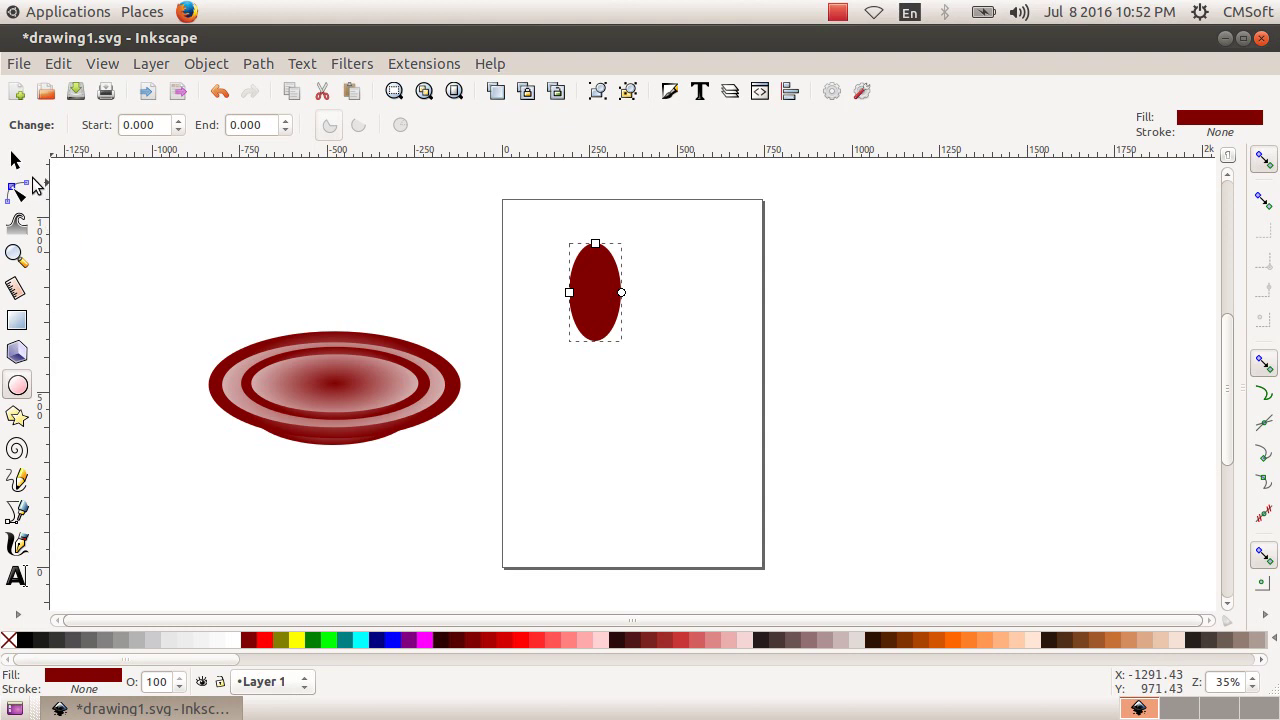
Scale the dark-red ellipse into a tall oval and position it beside the saucer.
click(15, 160)
drag(627, 348, 711, 495)
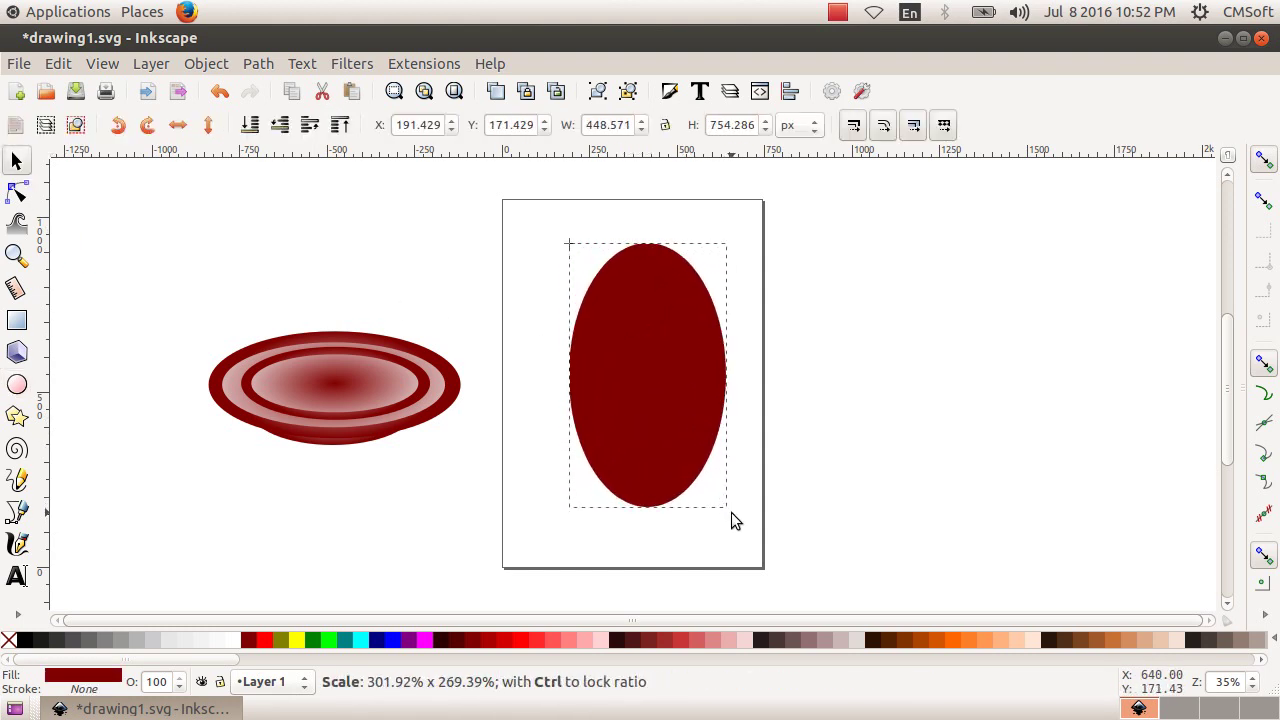
drag(711, 495, 725, 503)
mouse_move(645, 428)
mouse_down()
mouse_move(563, 371)
mouse_move(389, 318)
mouse_move(337, 318)
mouse_move(595, 426)
mouse_up()
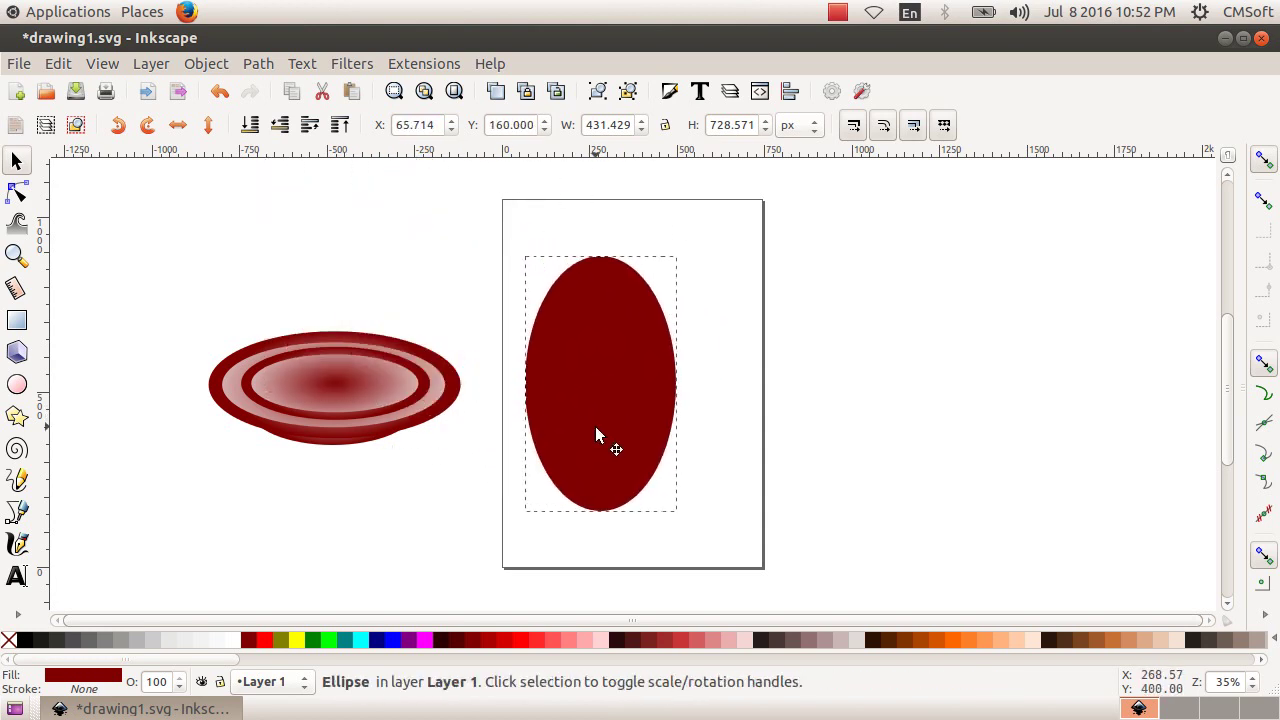
drag(600, 522, 598, 502)
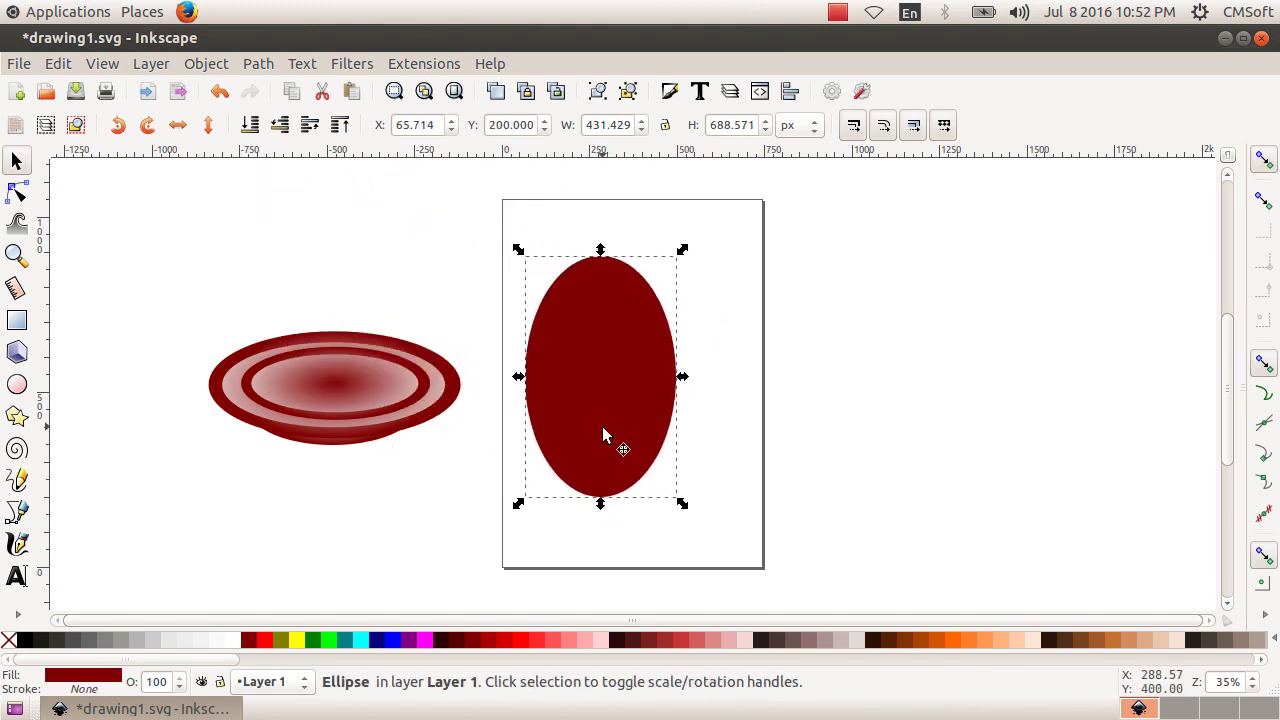
drag(606, 437, 603, 458)
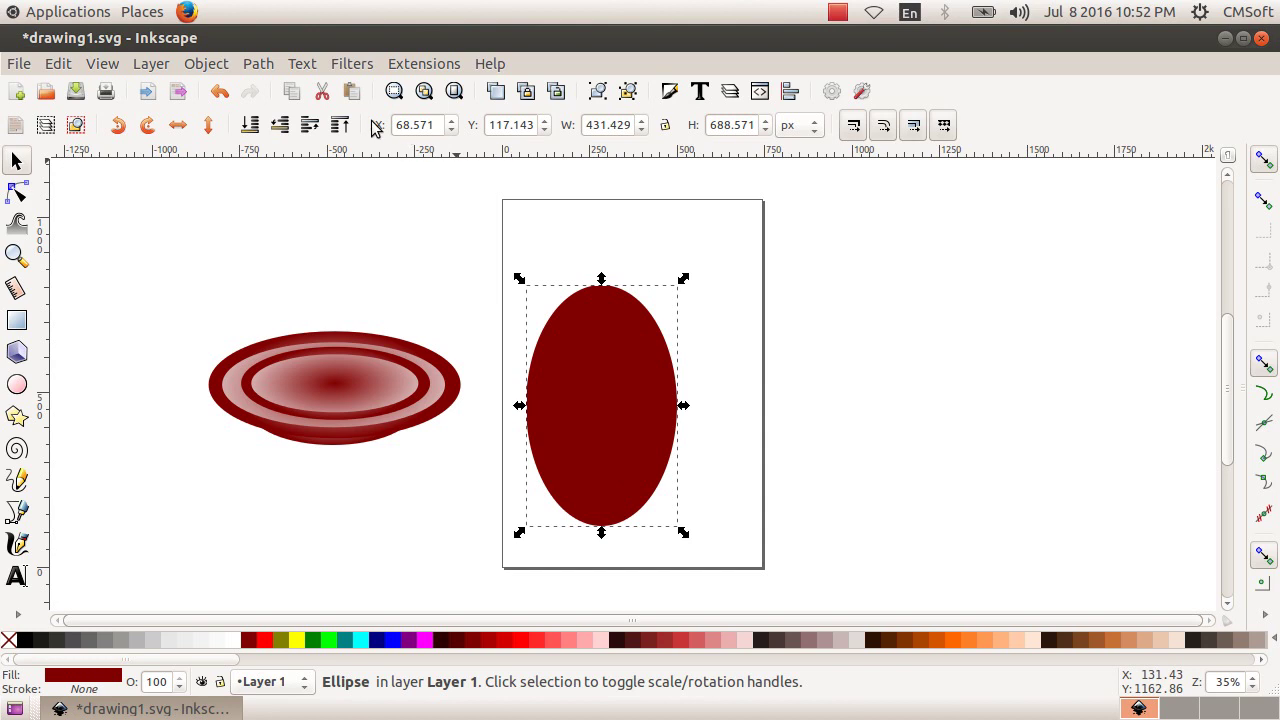
click(206, 64)
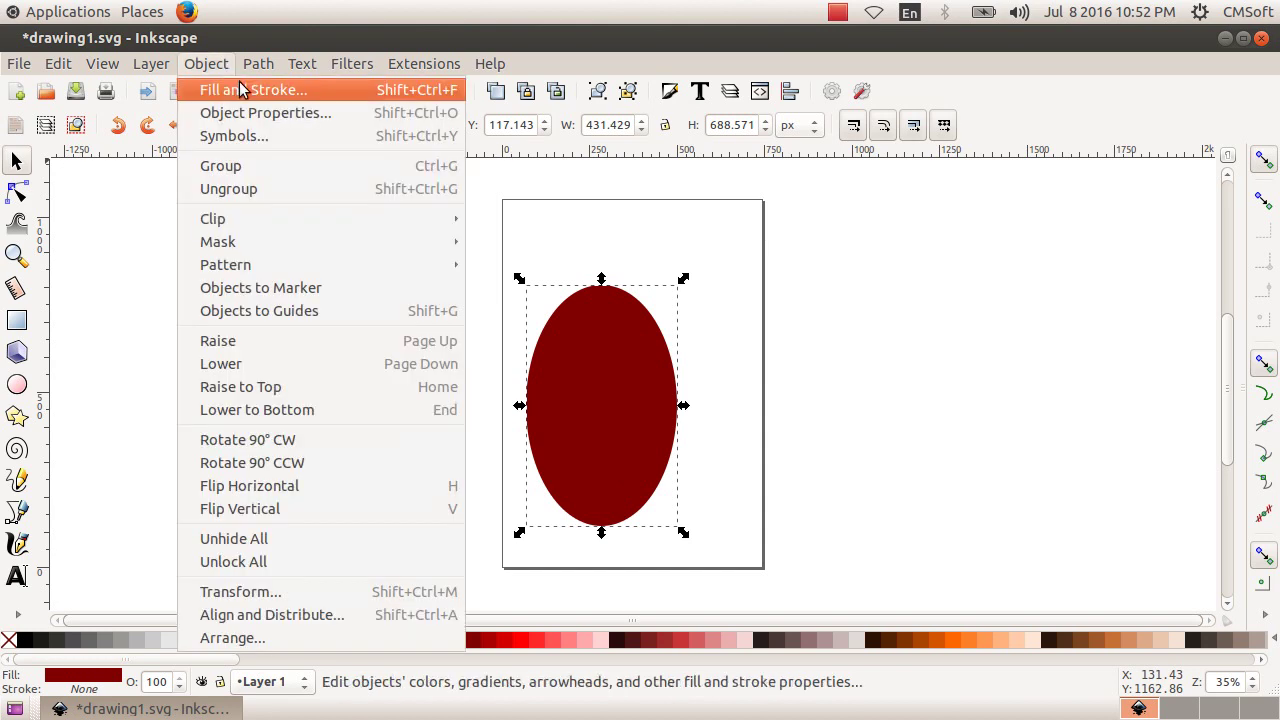
Give the tall ellipse a radial gradient fill using gradient 4444.
click(253, 89)
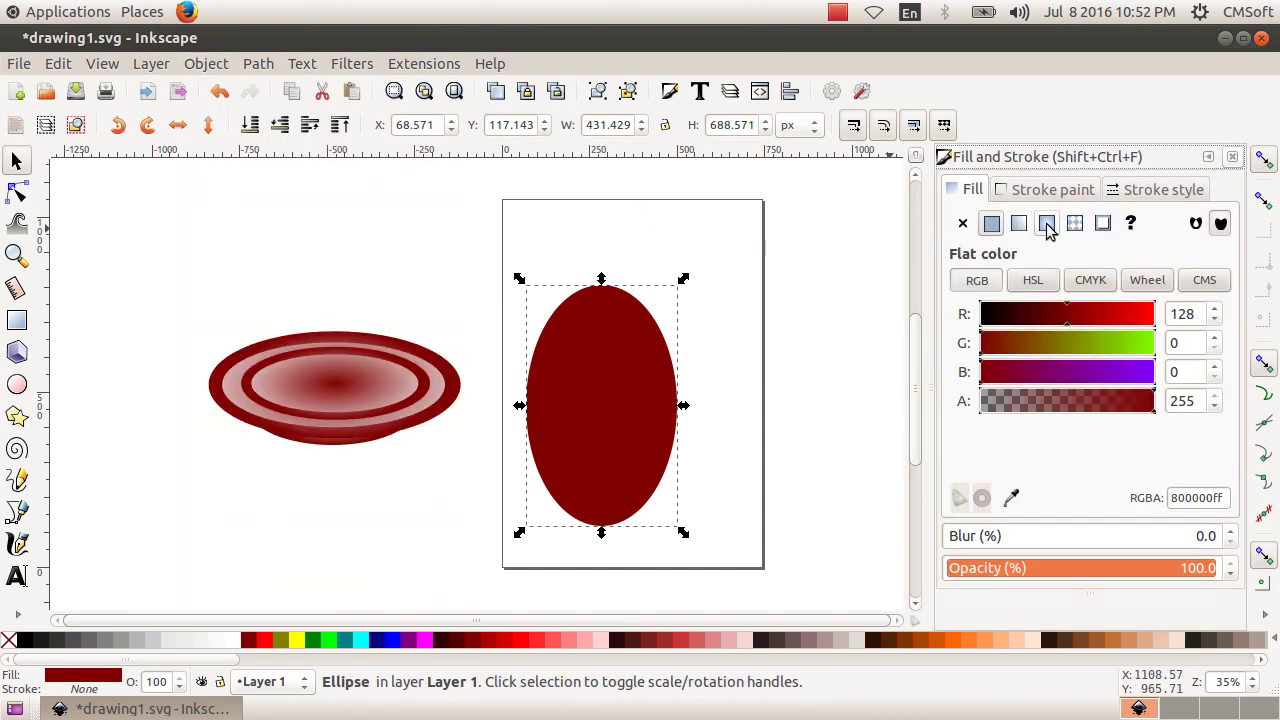
click(1047, 224)
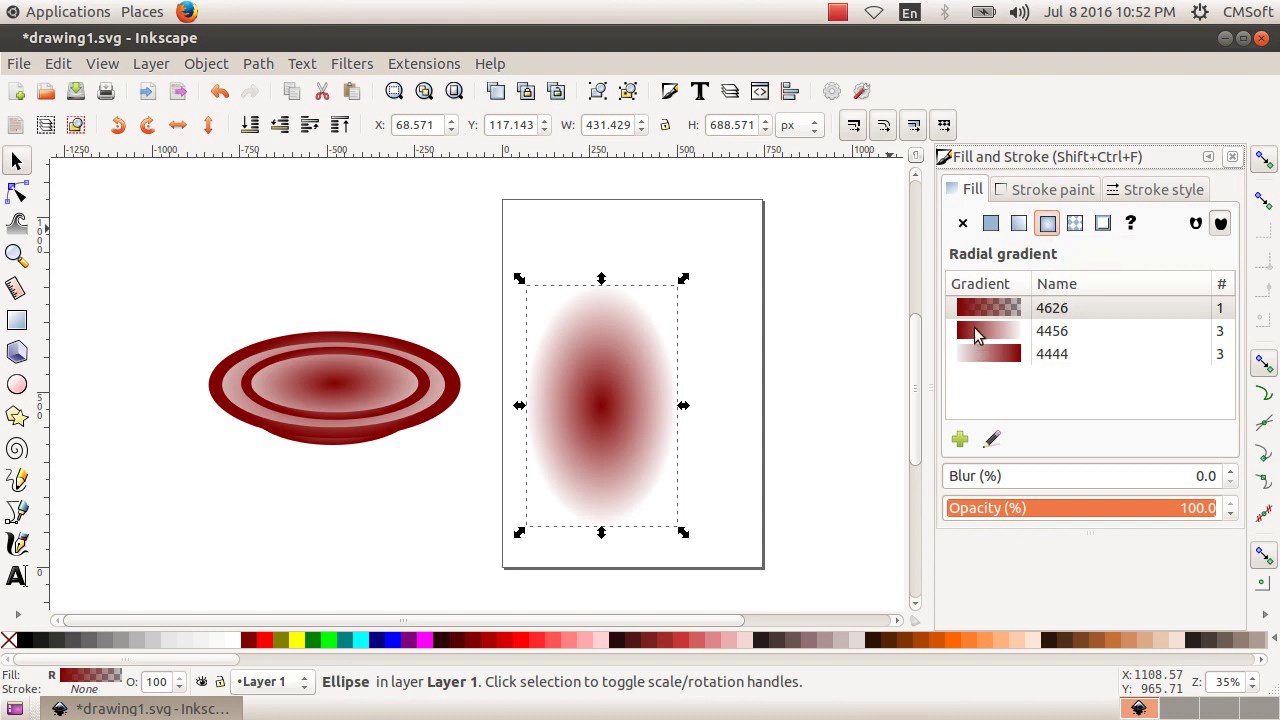
click(988, 332)
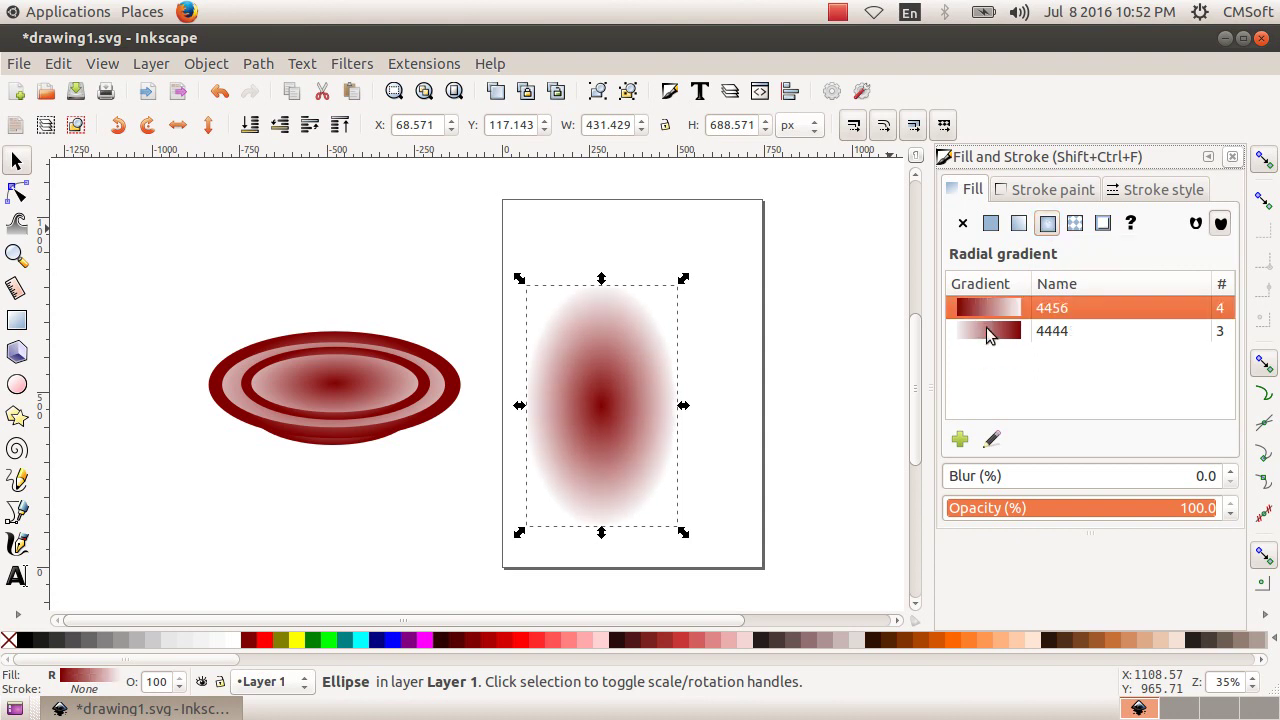
click(991, 336)
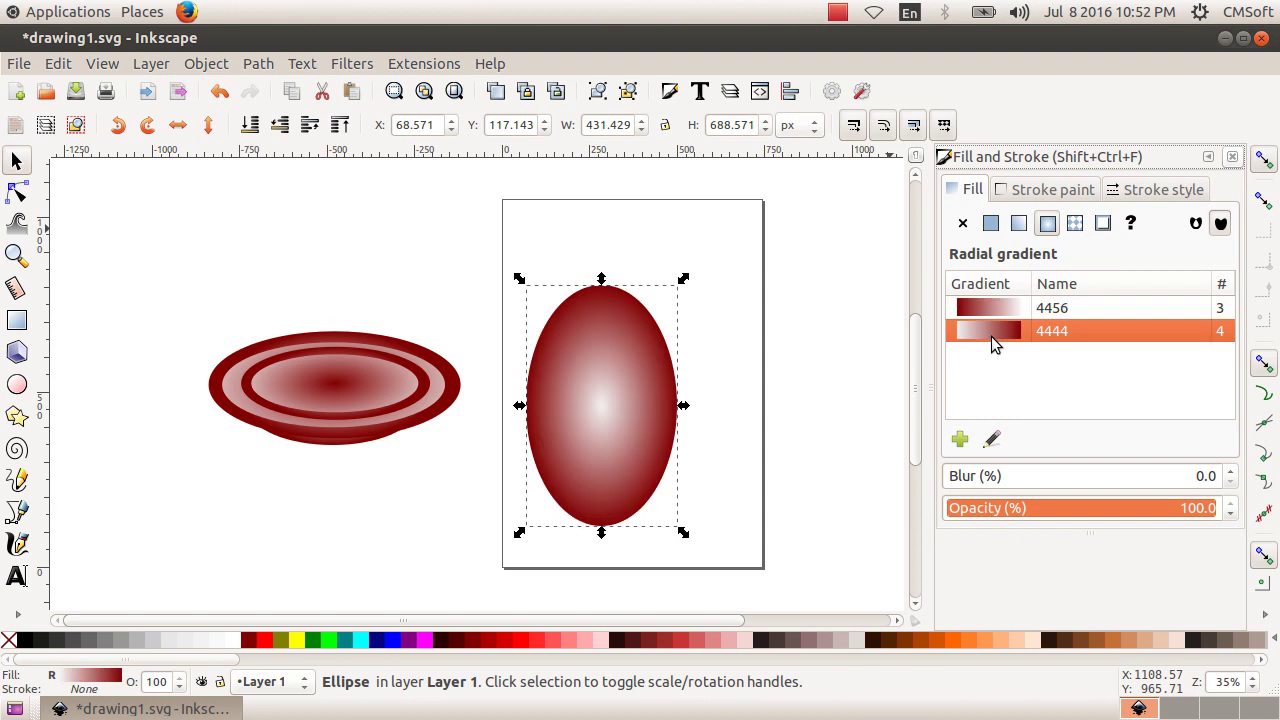
Move the gradient centre slightly down and pull its radius in to darken the edges.
click(16, 194)
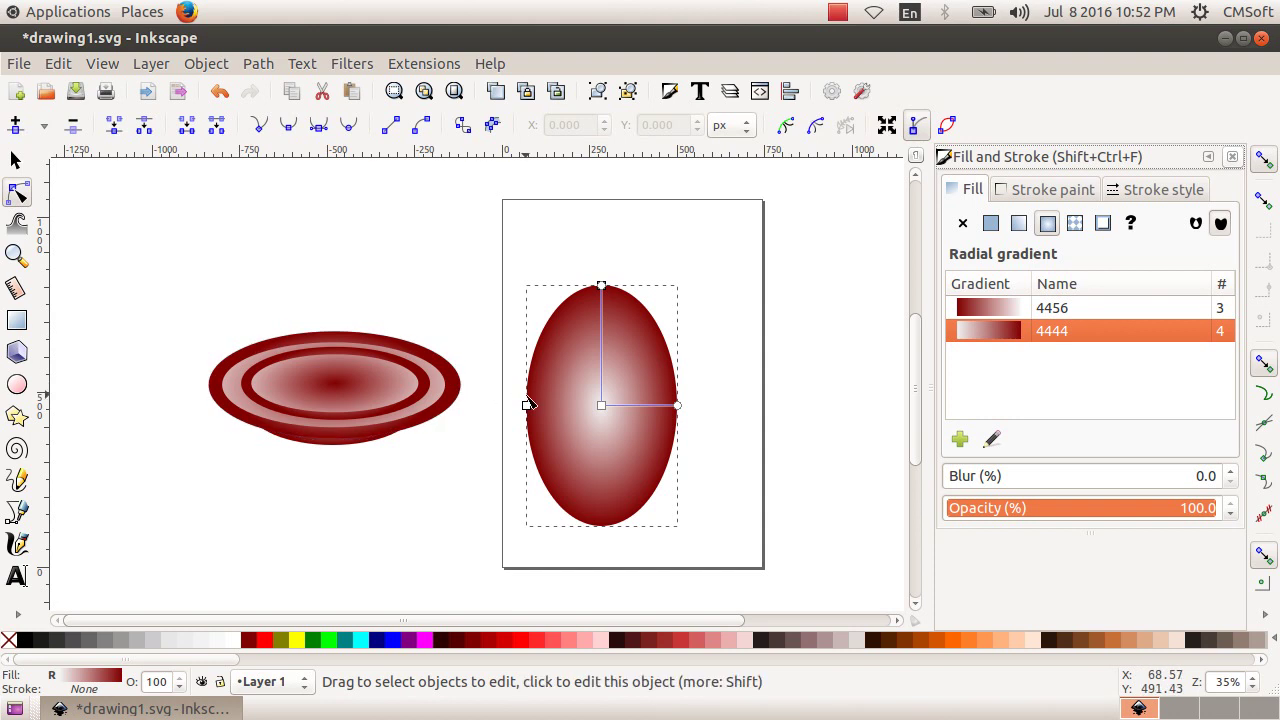
drag(601, 407, 598, 428)
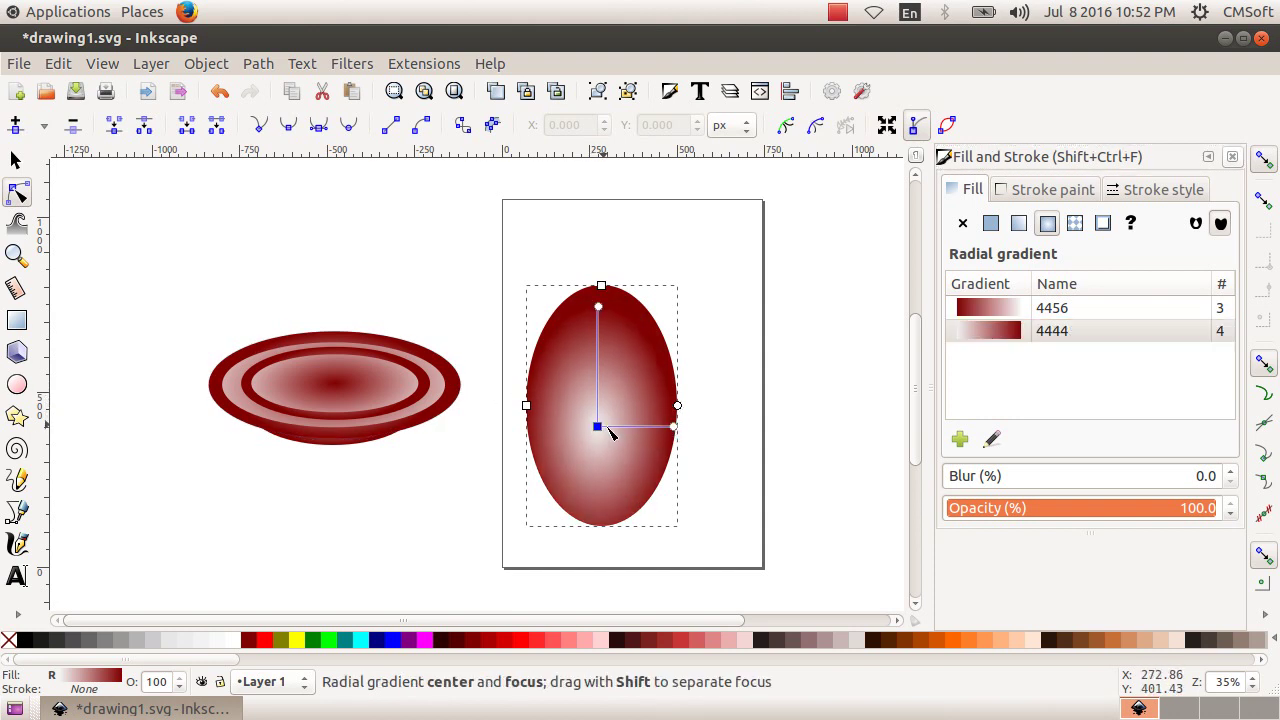
click(599, 427)
drag(672, 427, 652, 427)
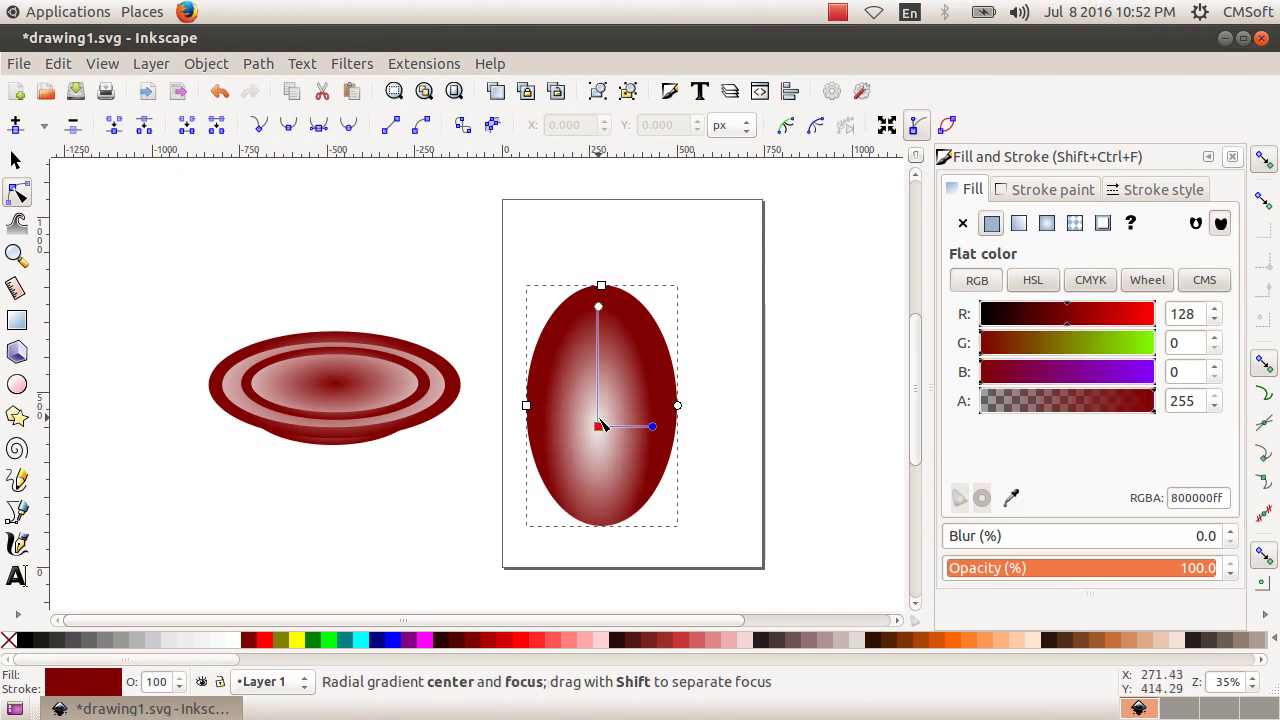
click(600, 425)
click(726, 420)
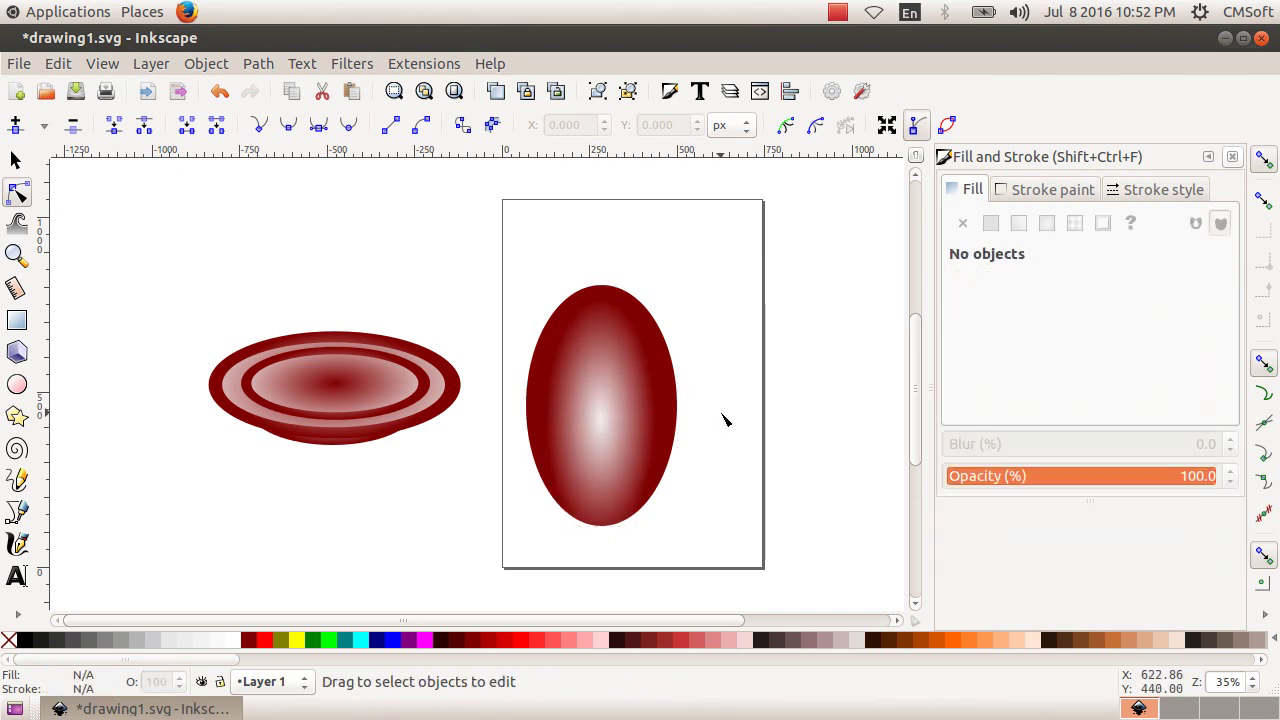
click(16, 160)
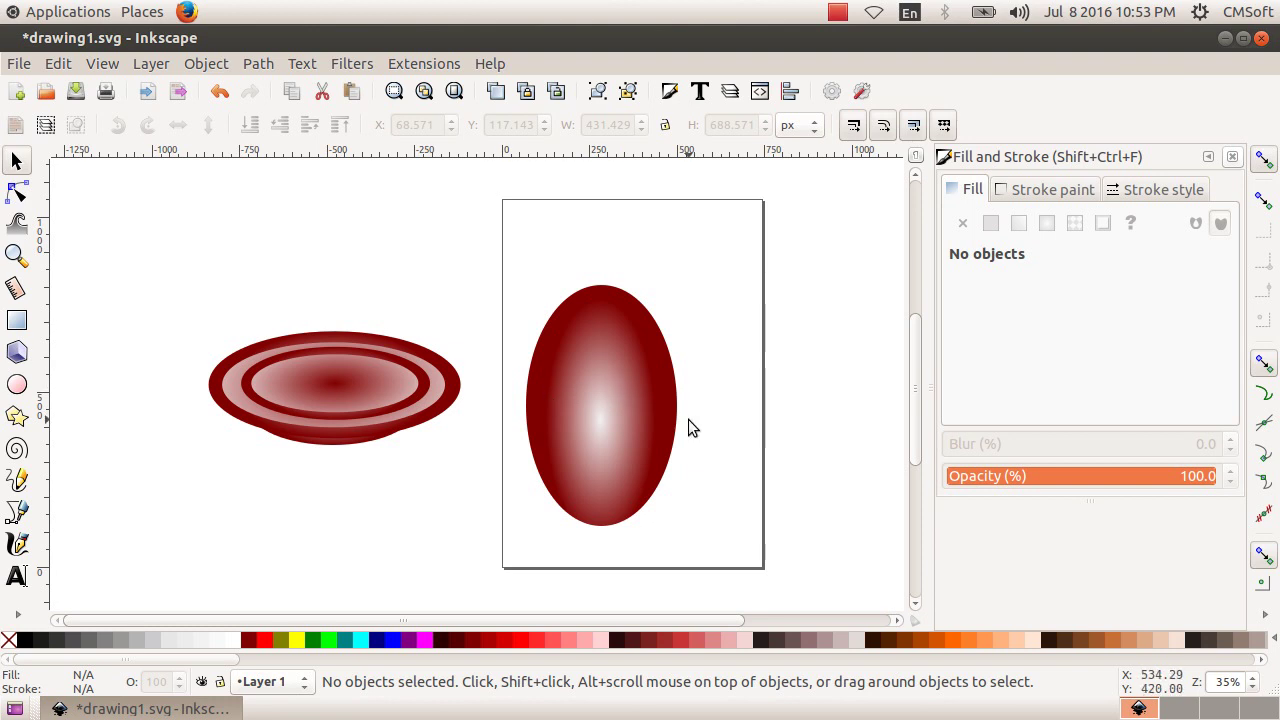
Draw a wide yellow ellipse and stretch it over the red ellipse's top.
click(17, 384)
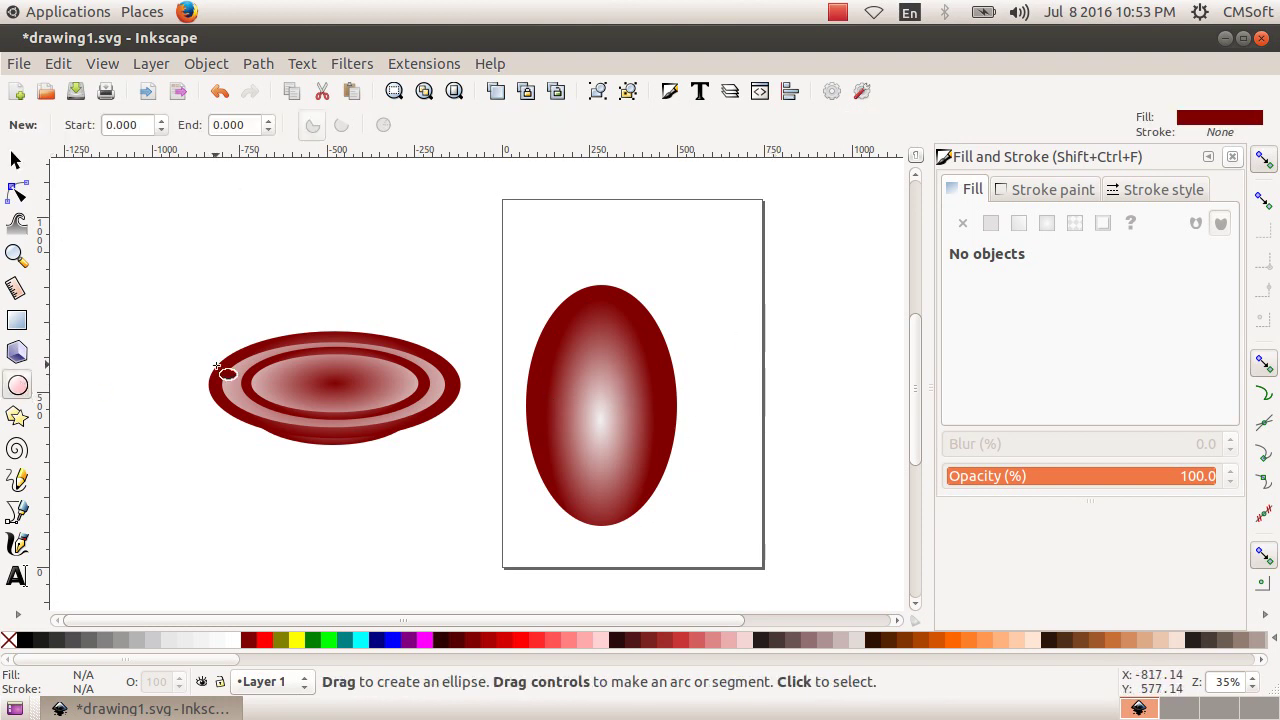
drag(372, 192, 573, 296)
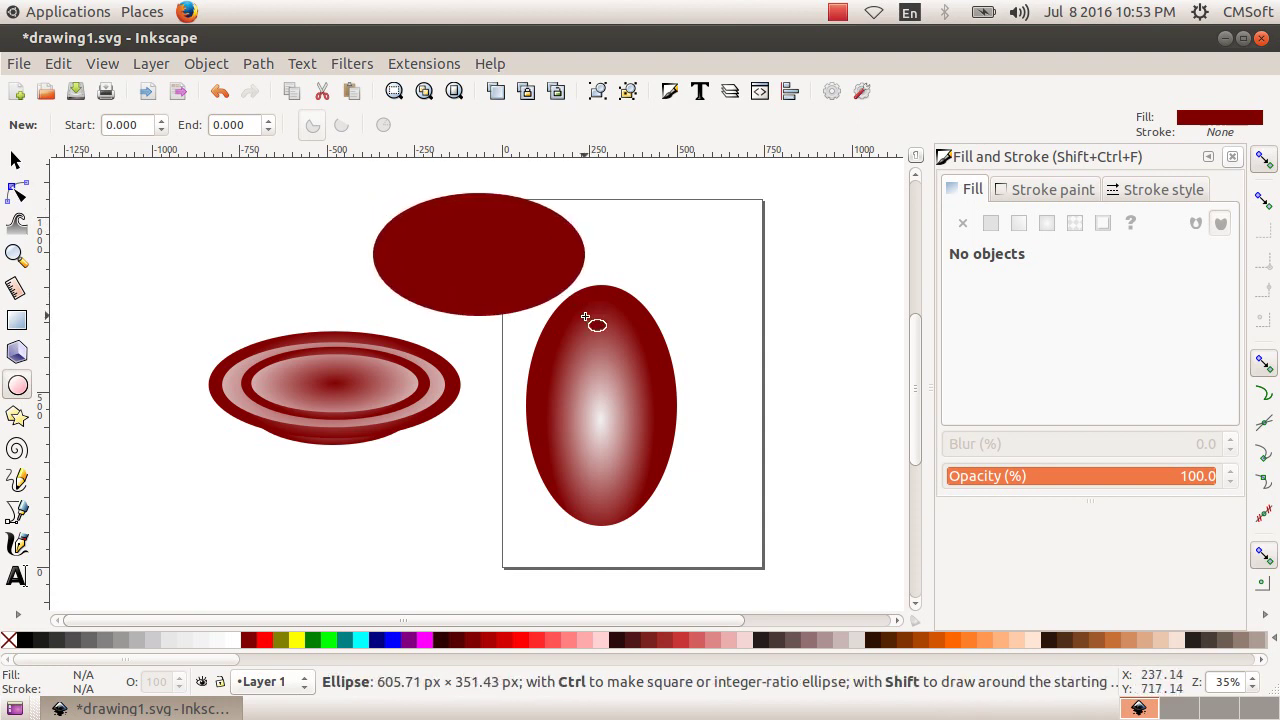
click(495, 242)
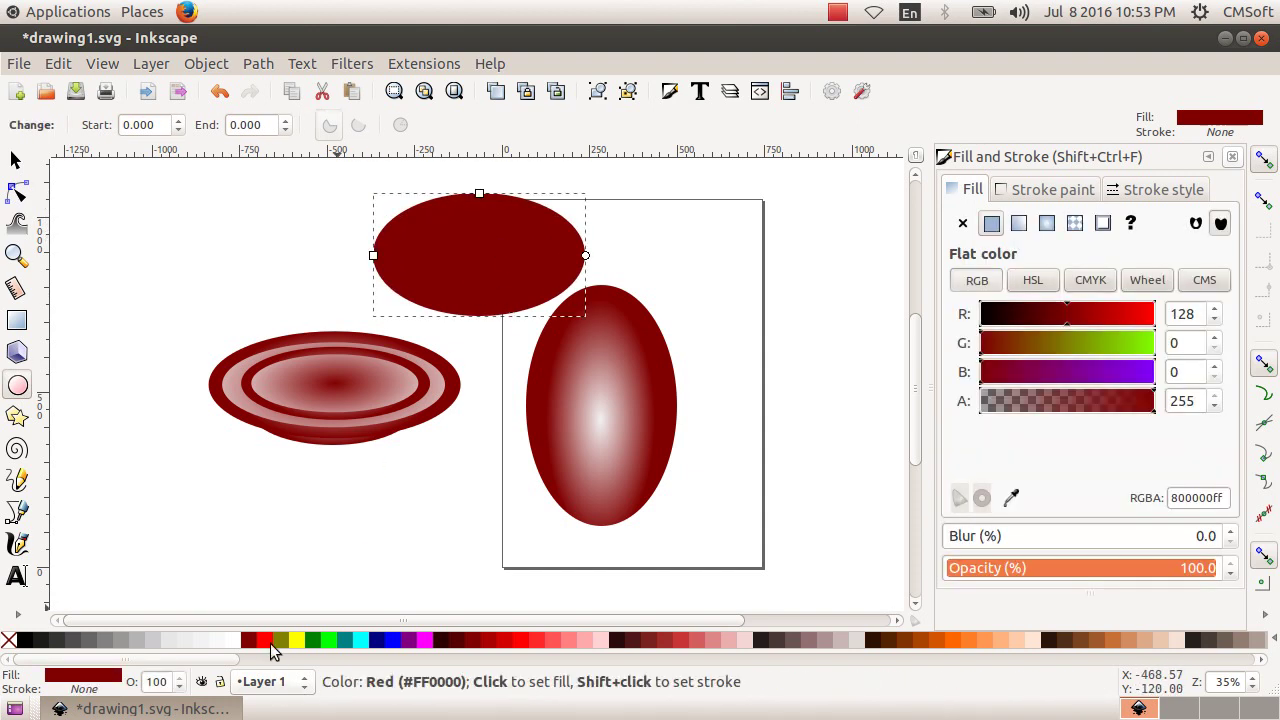
click(297, 639)
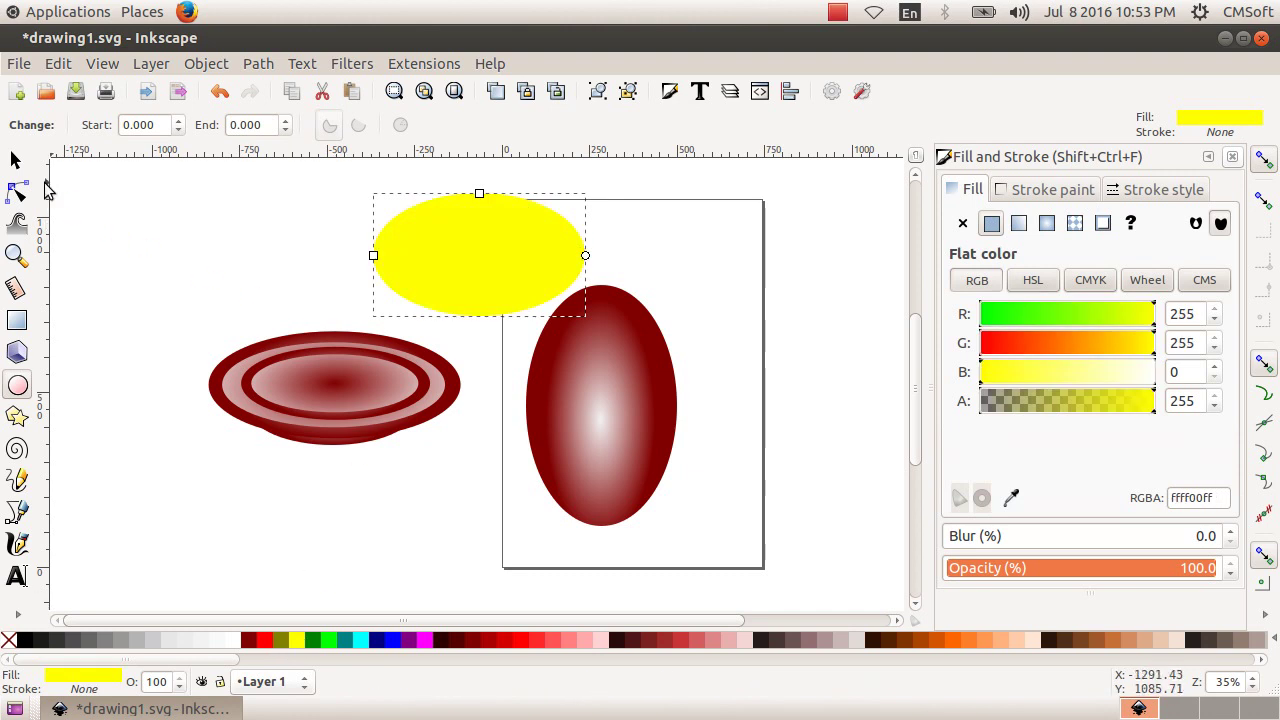
click(15, 160)
drag(443, 277, 578, 358)
mouse_move(601, 290)
mouse_down()
mouse_move(604, 257)
mouse_move(619, 361)
mouse_up()
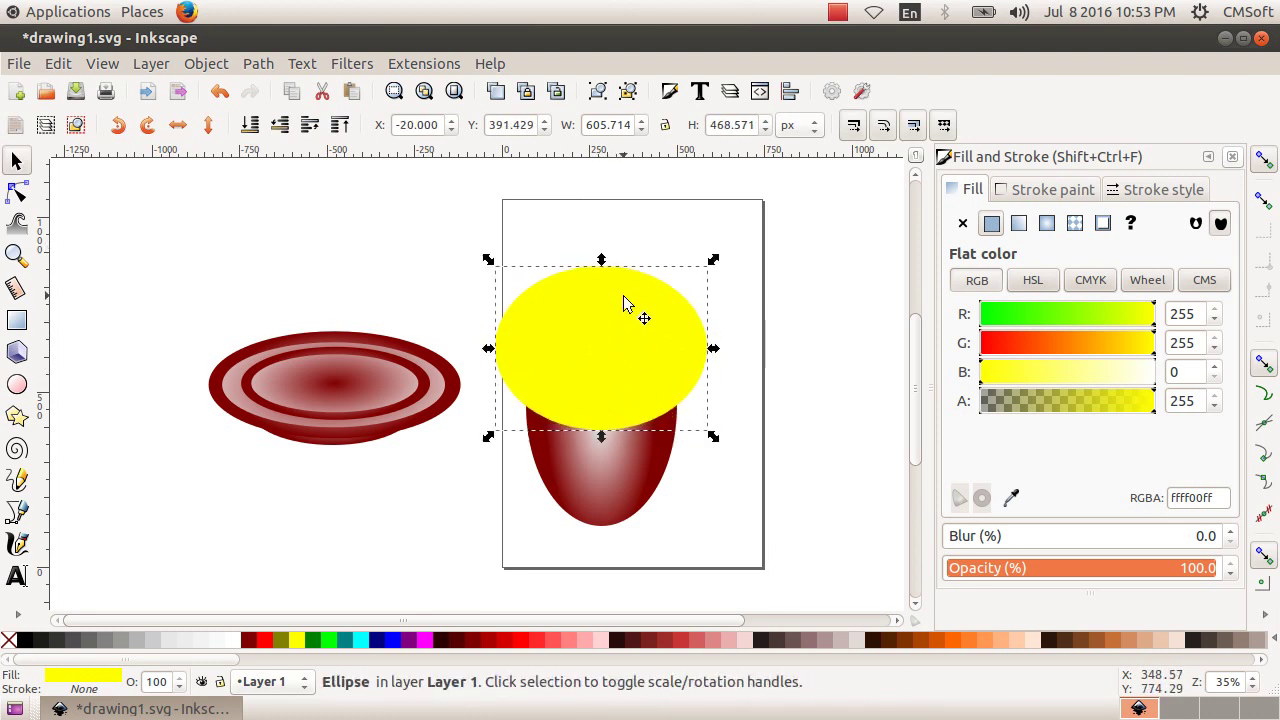
click(782, 279)
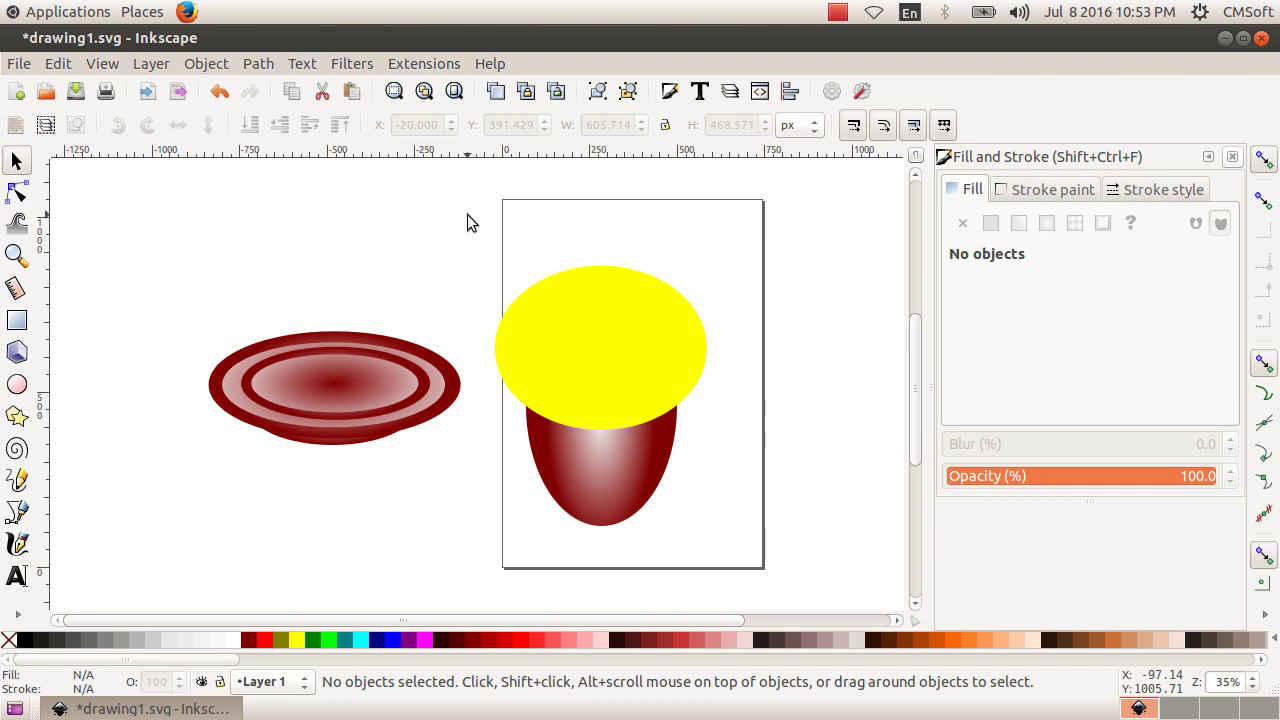
Move the saucer further left and subtract the yellow ellipse from the red one with Path > Difference.
drag(374, 385, 278, 382)
drag(416, 202, 764, 573)
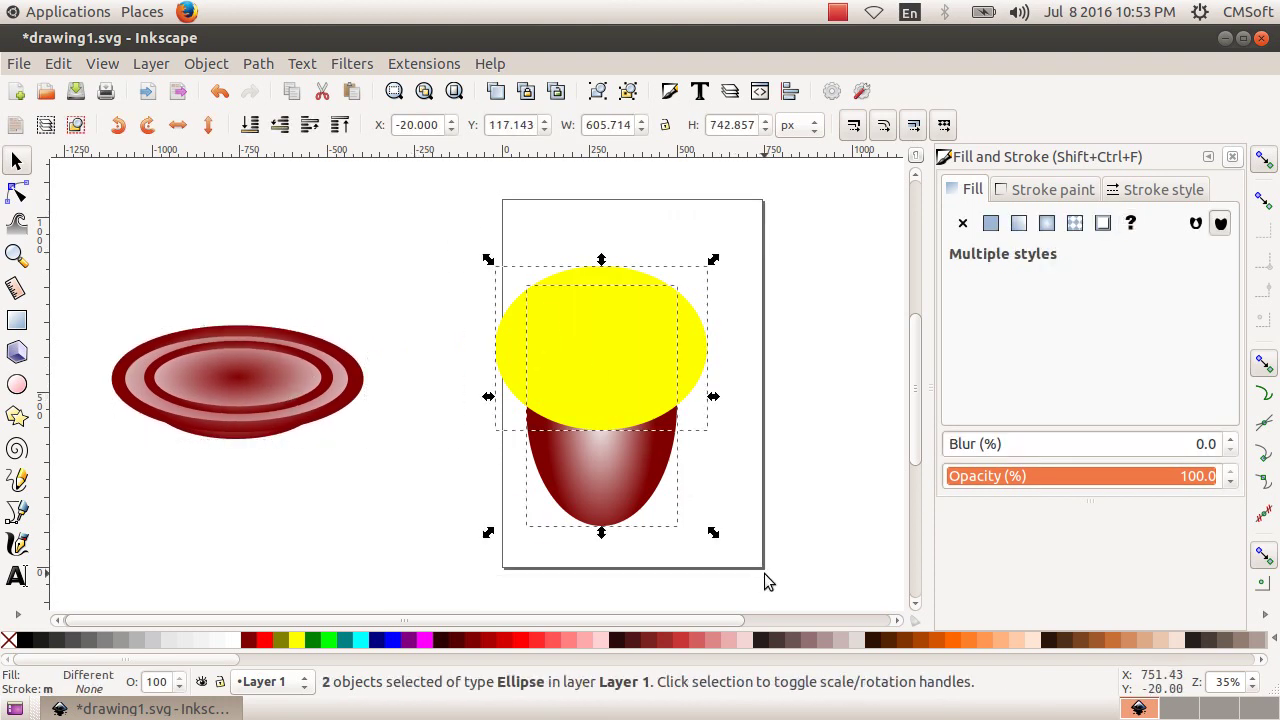
click(266, 70)
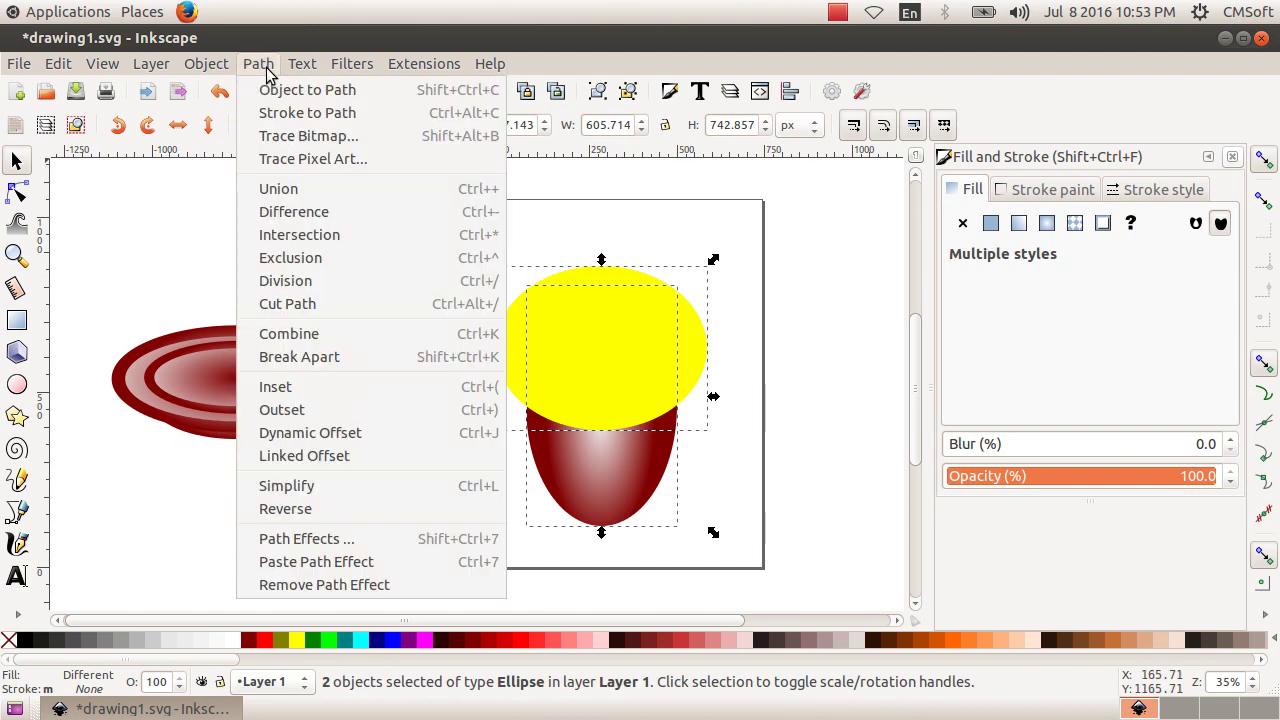
click(308, 214)
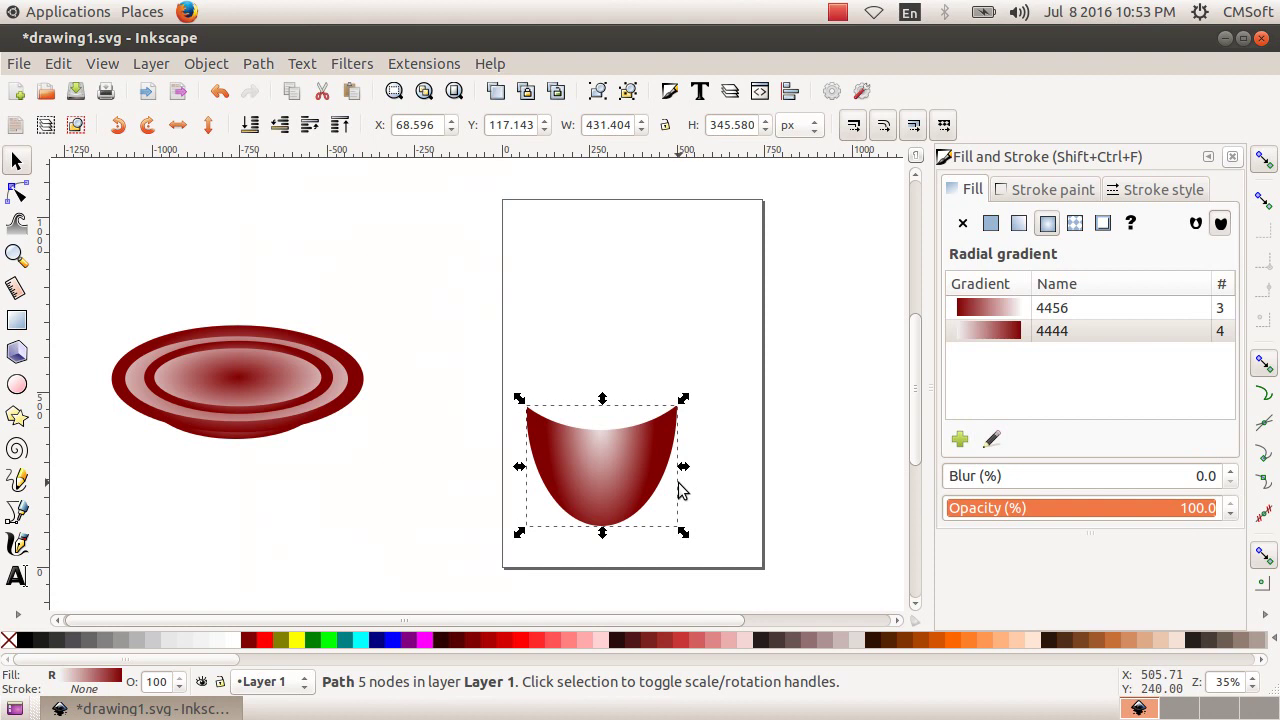
click(622, 346)
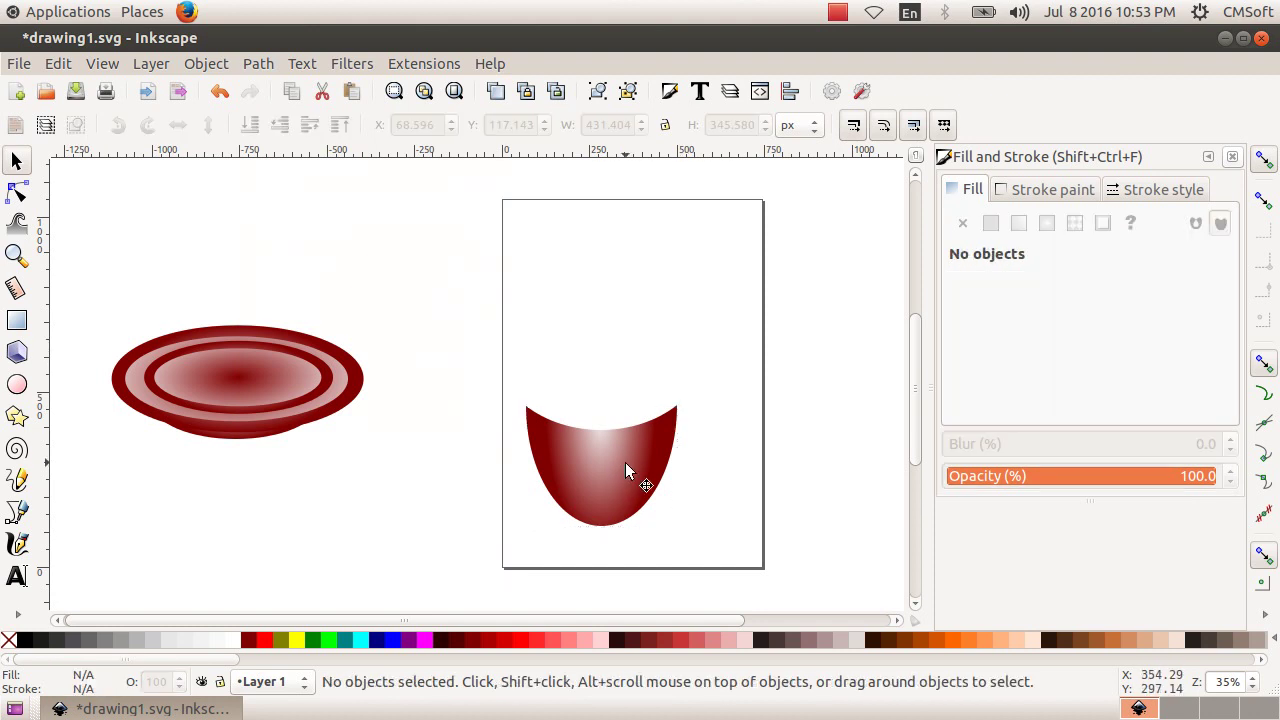
Move the bowl-shaped cup body up, then left beside the saucer.
mouse_move(613, 460)
mouse_down()
mouse_move(531, 306)
mouse_move(254, 308)
mouse_move(263, 326)
mouse_move(584, 404)
mouse_move(612, 431)
mouse_up()
click(418, 318)
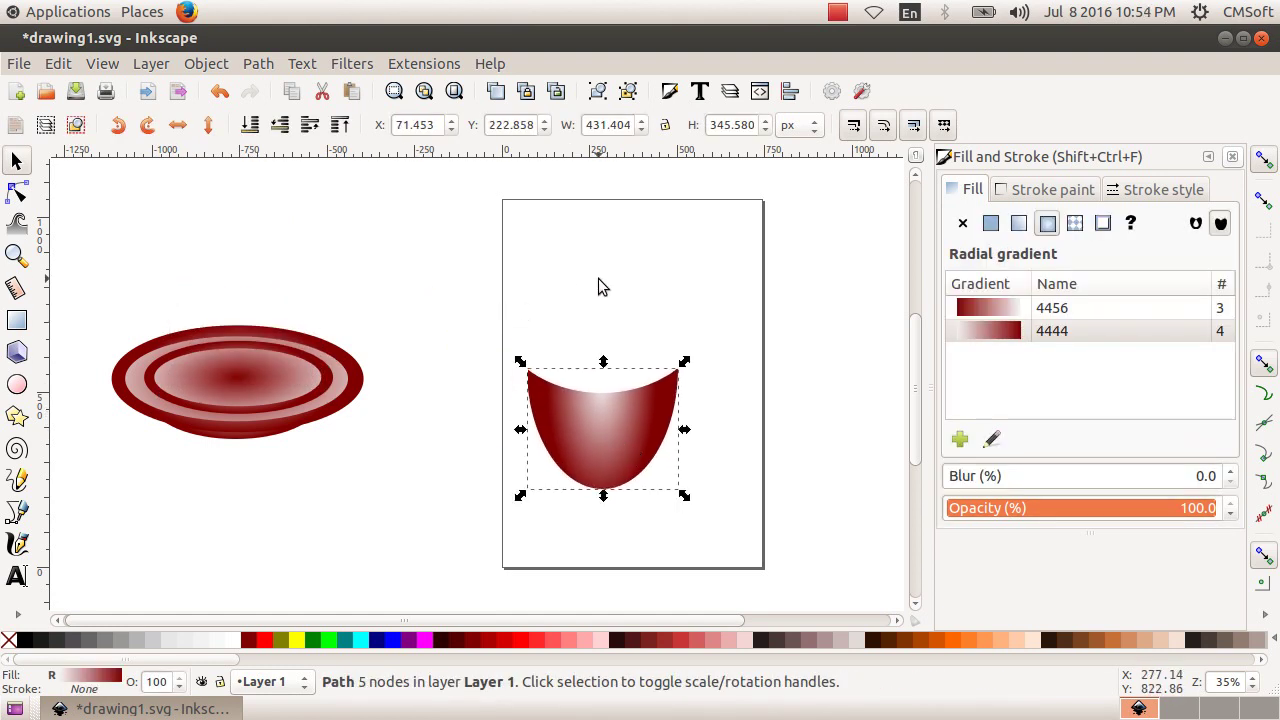
click(567, 300)
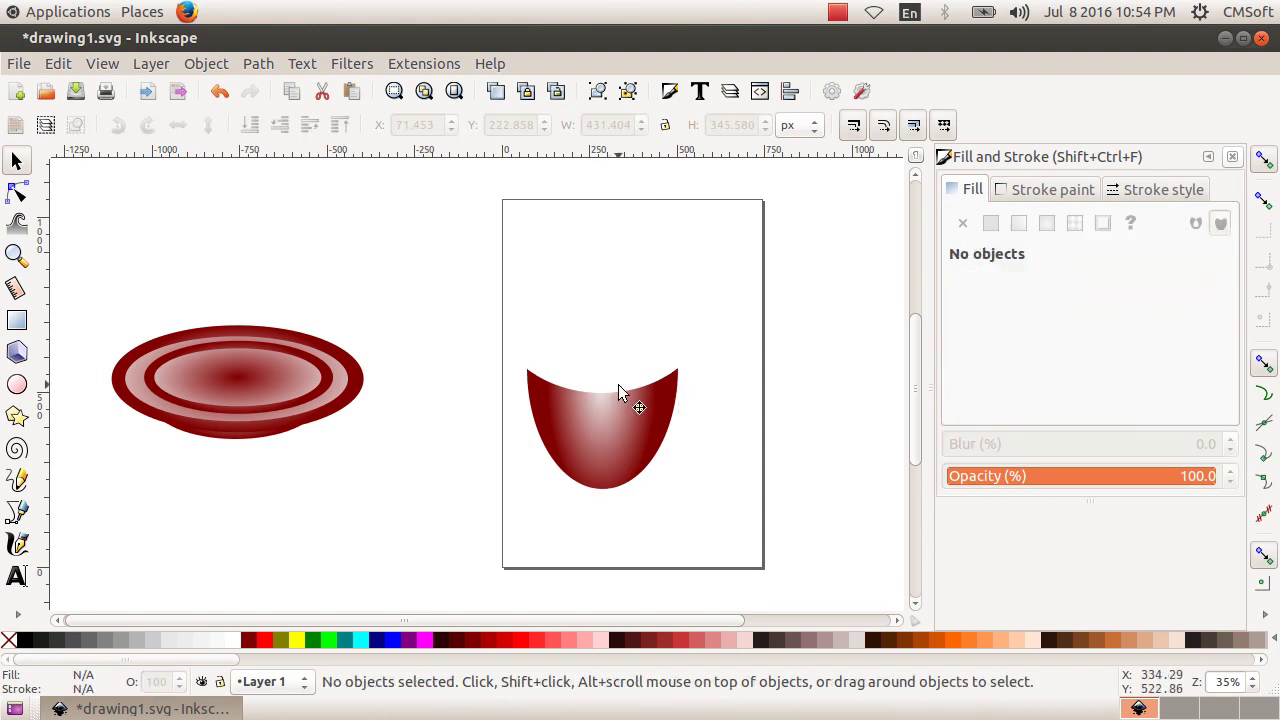
drag(618, 384, 547, 414)
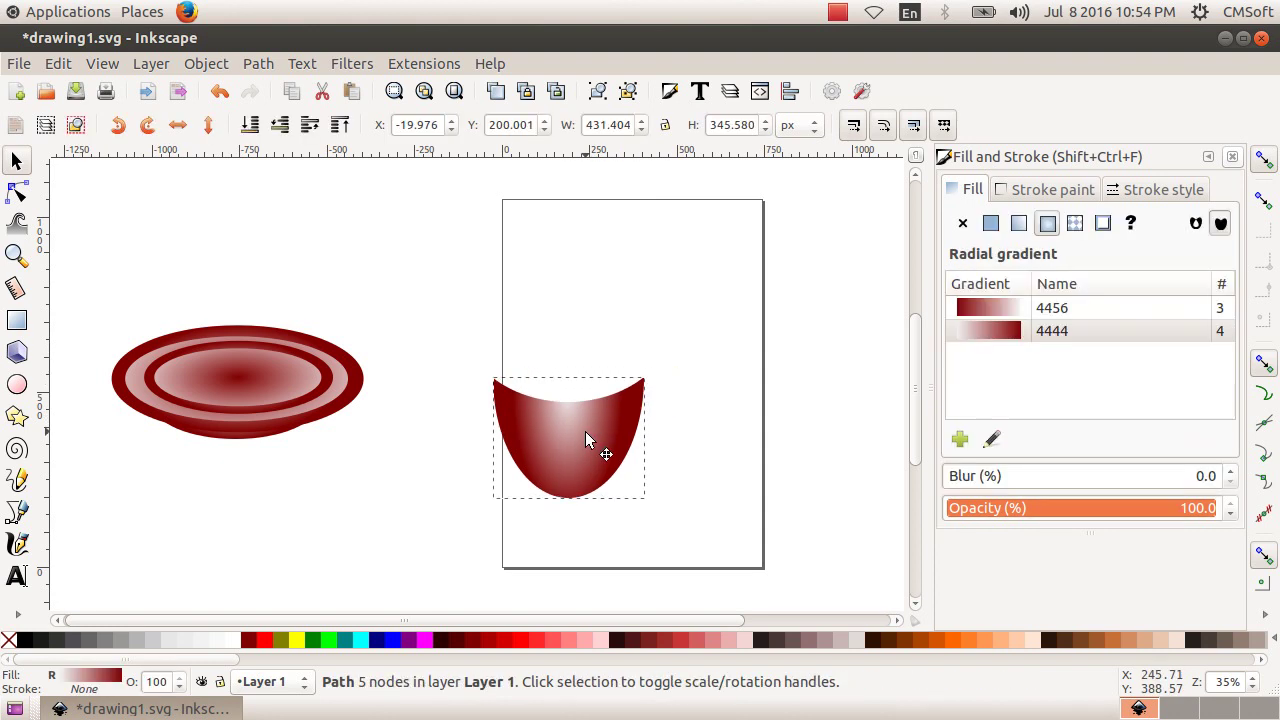
Clear the selection and leave the Ellipse tool active.
click(17, 384)
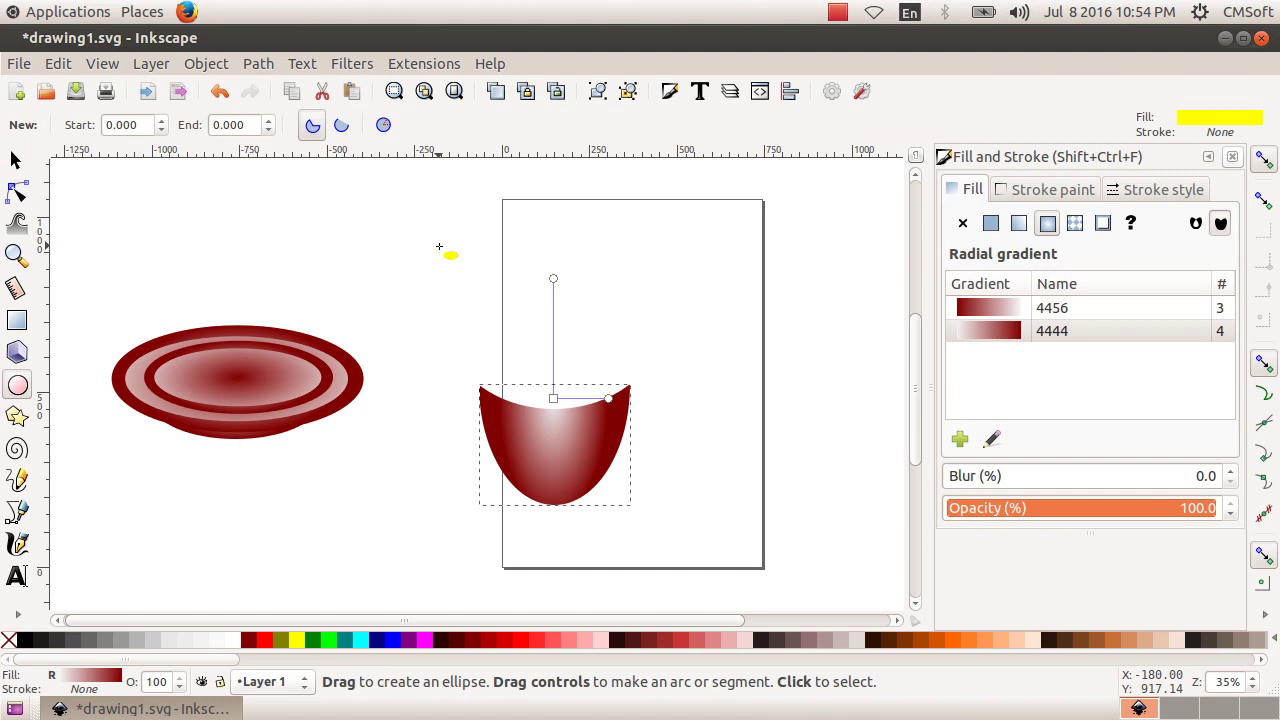
click(15, 160)
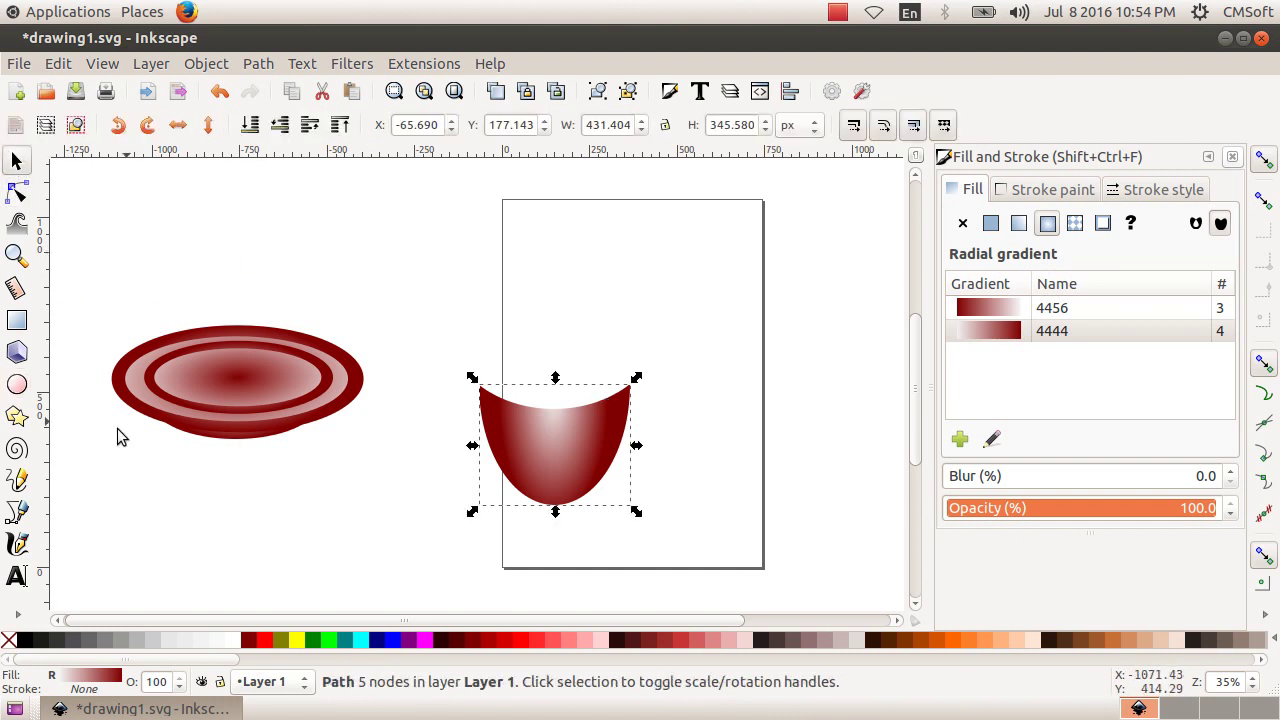
click(17, 384)
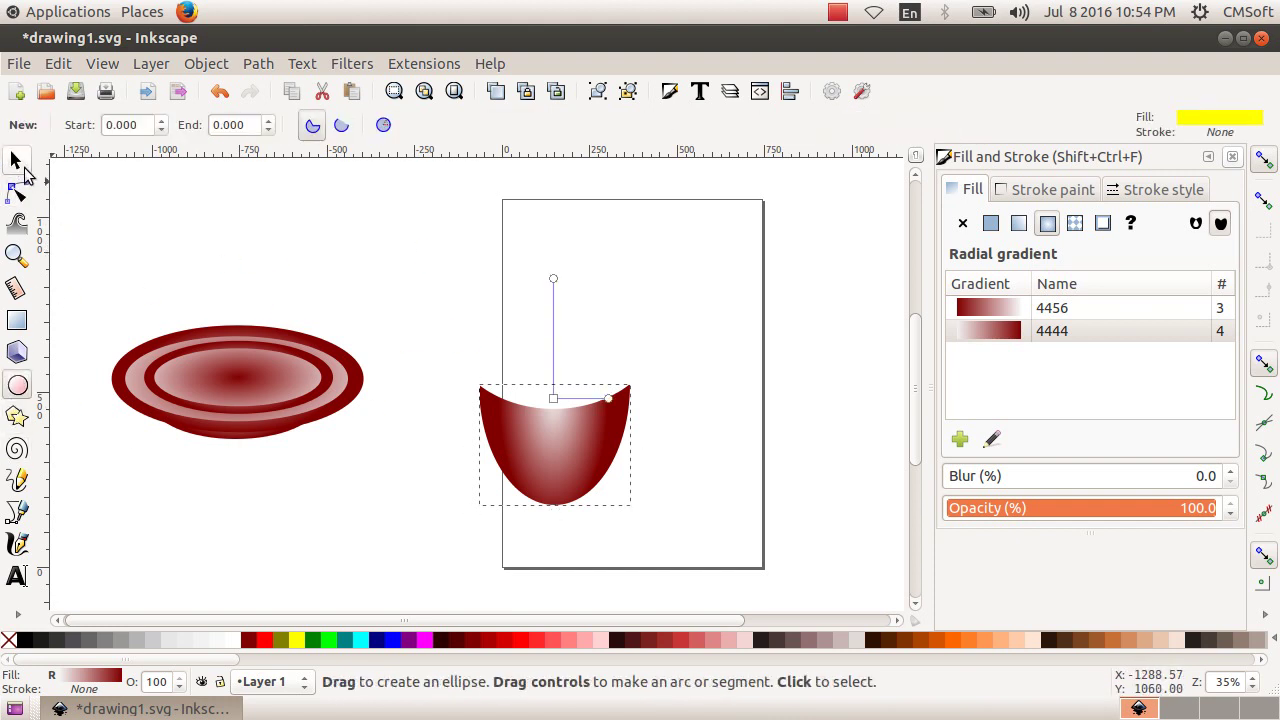
click(15, 160)
click(341, 267)
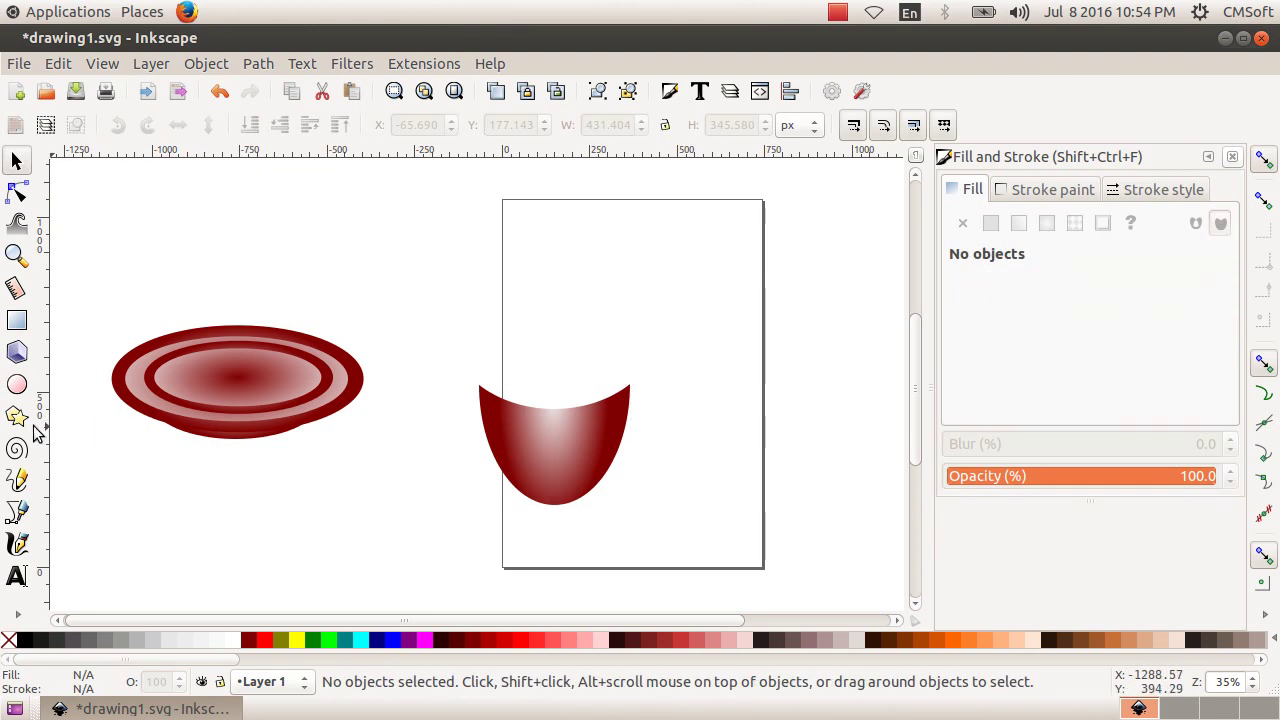
click(17, 384)
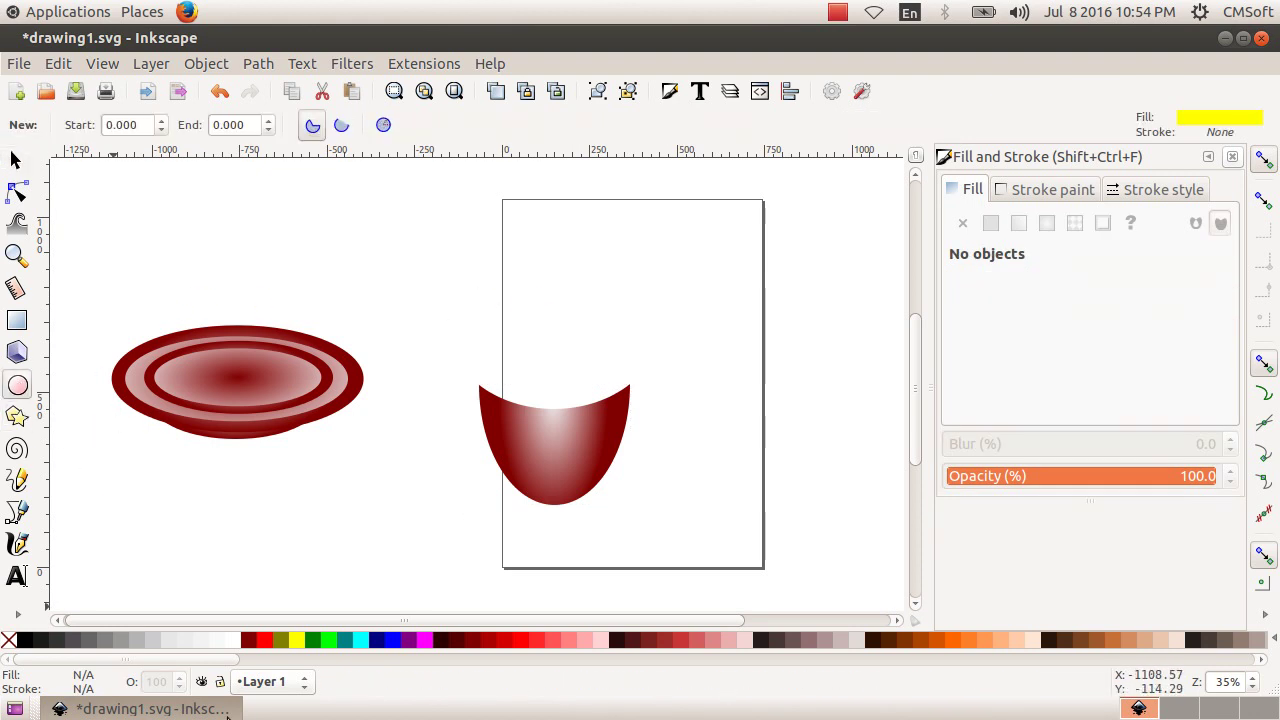
Draw a maroon ellipse and widen it over the cup's opening.
click(248, 640)
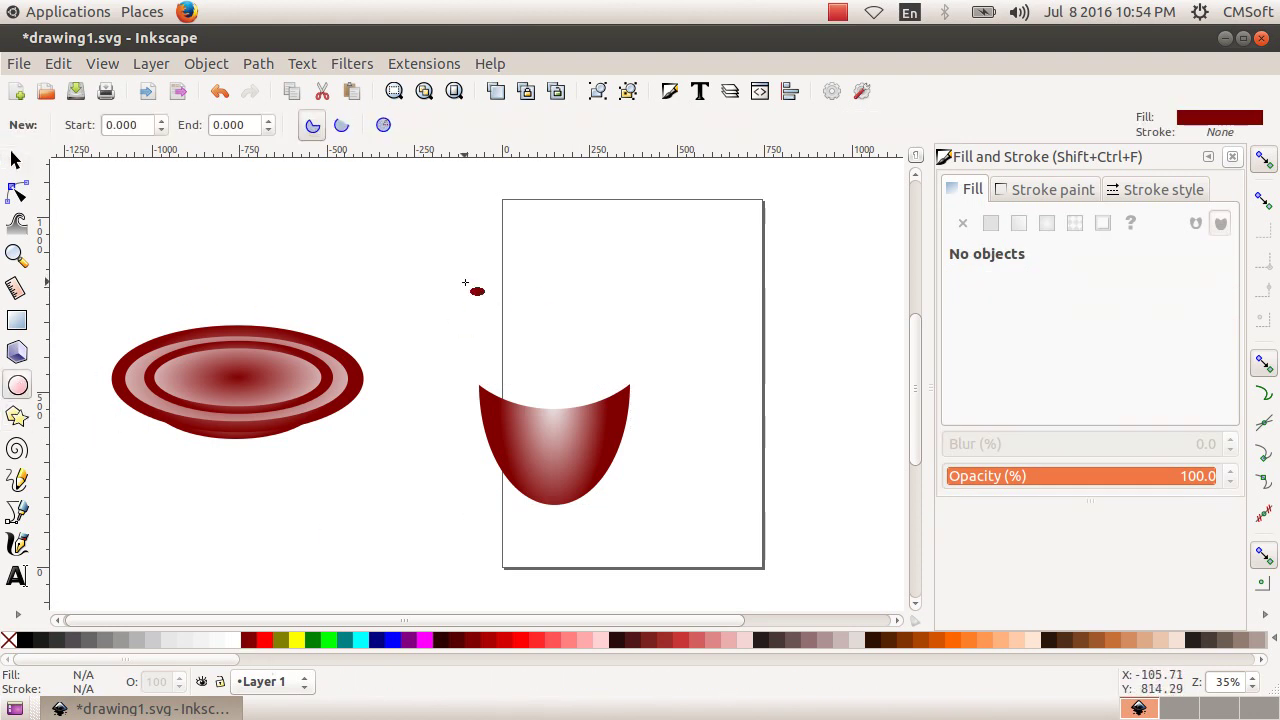
drag(465, 283, 608, 360)
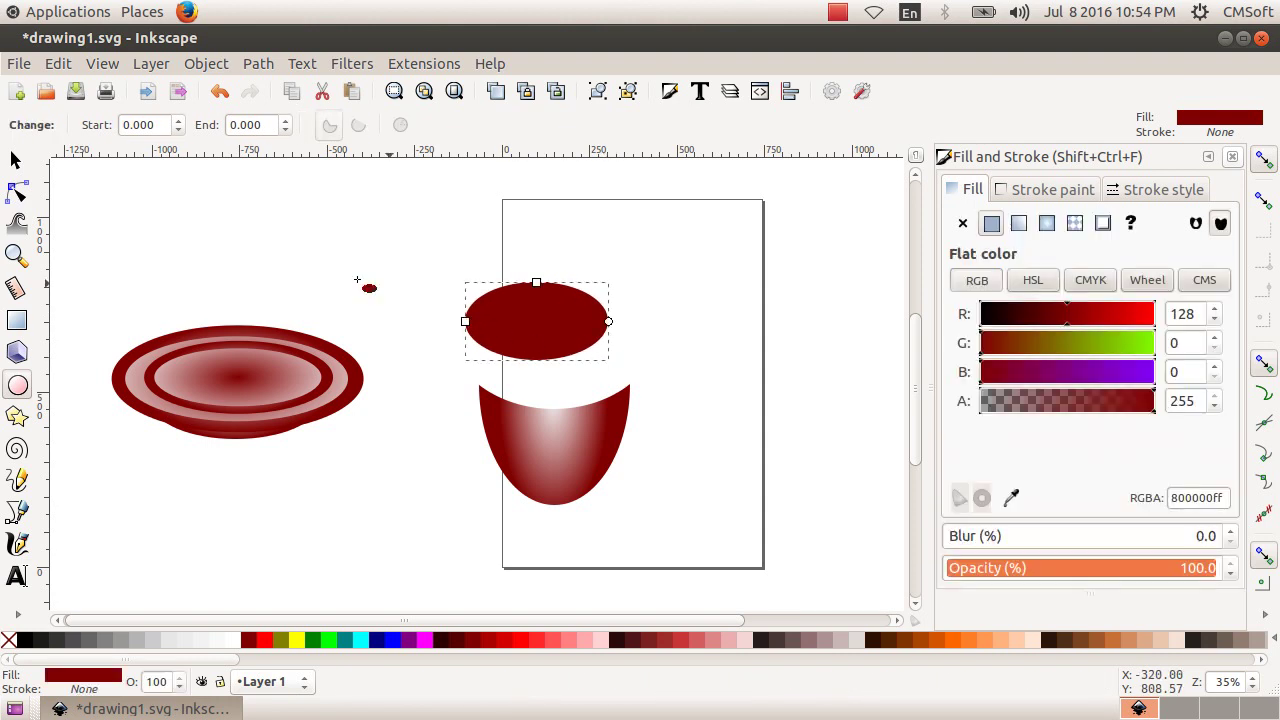
click(15, 160)
mouse_move(551, 325)
mouse_down()
mouse_move(561, 372)
mouse_move(643, 372)
mouse_move(634, 366)
mouse_up()
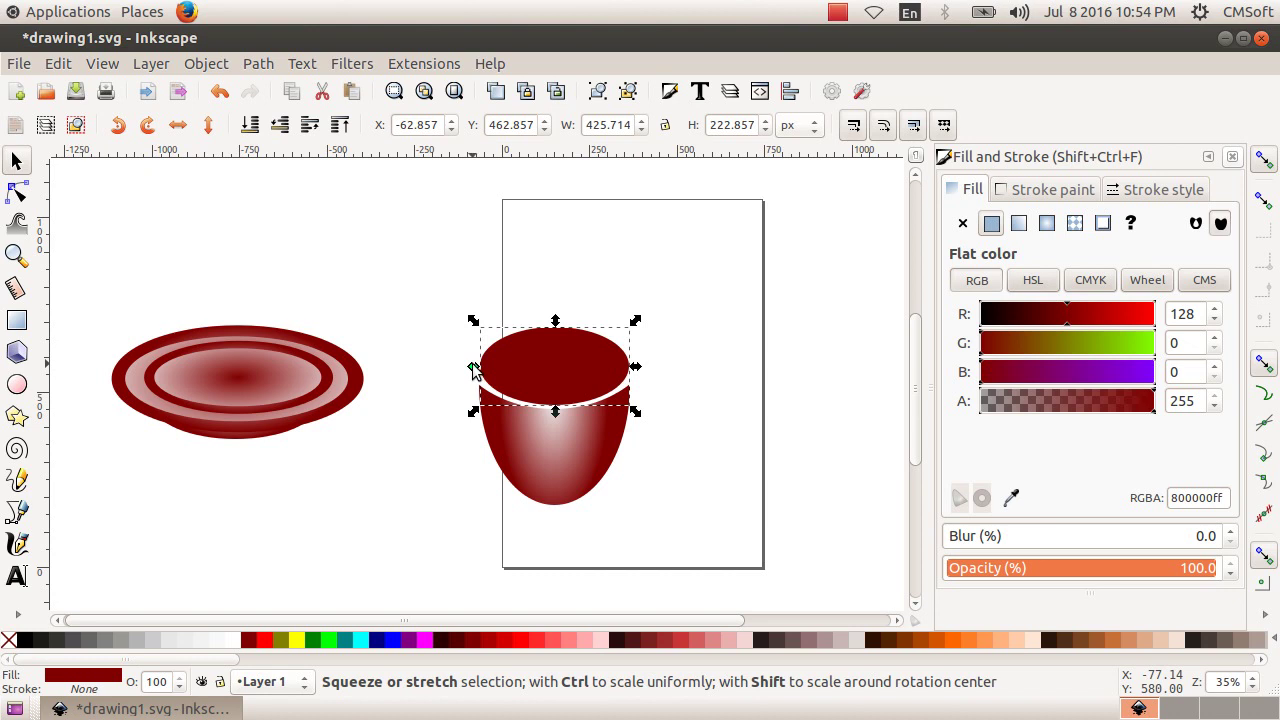
drag(473, 368, 469, 370)
drag(634, 367, 636, 372)
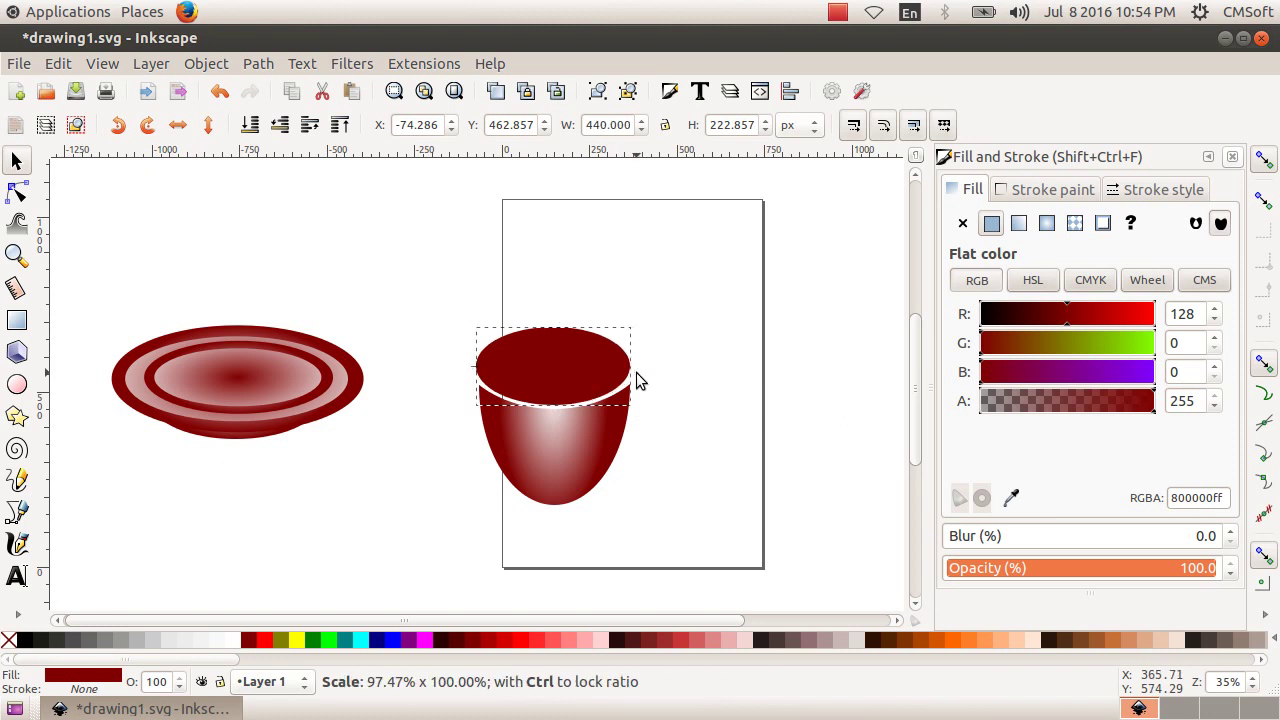
Shift the maroon top ellipse slightly into place, leaving a thin white band.
click(609, 422)
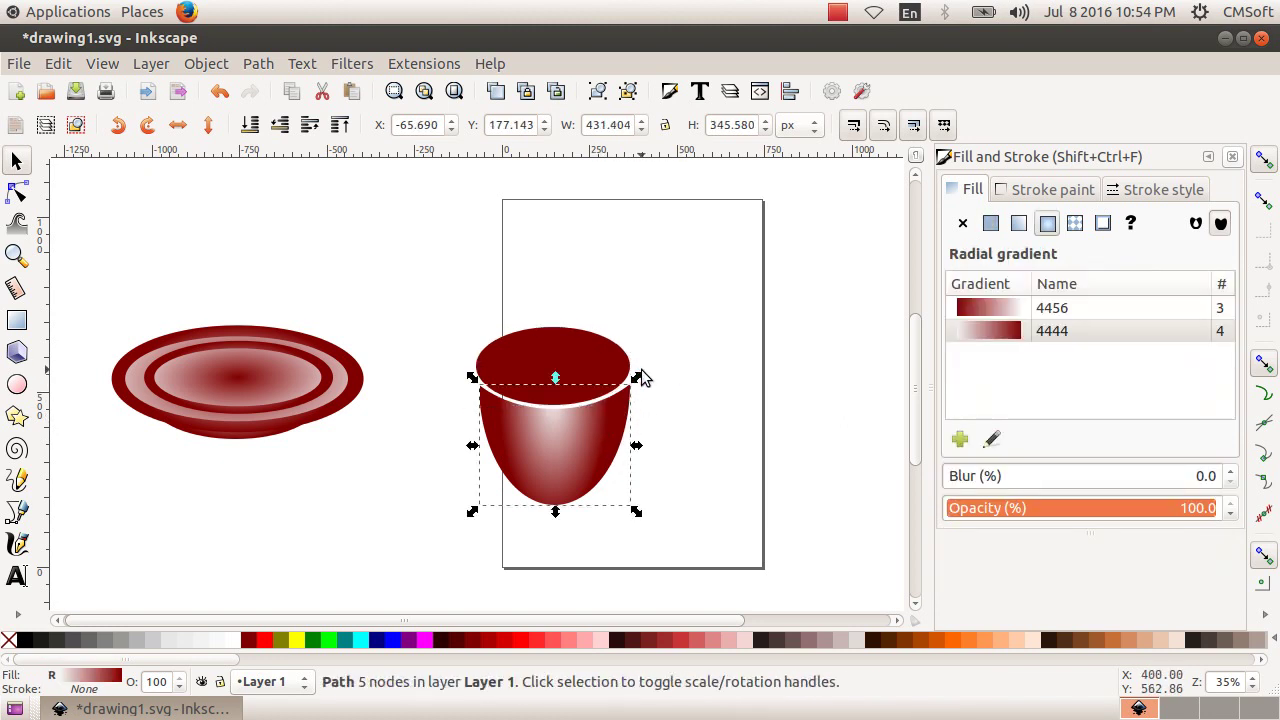
drag(578, 352, 576, 353)
click(576, 353)
click(709, 403)
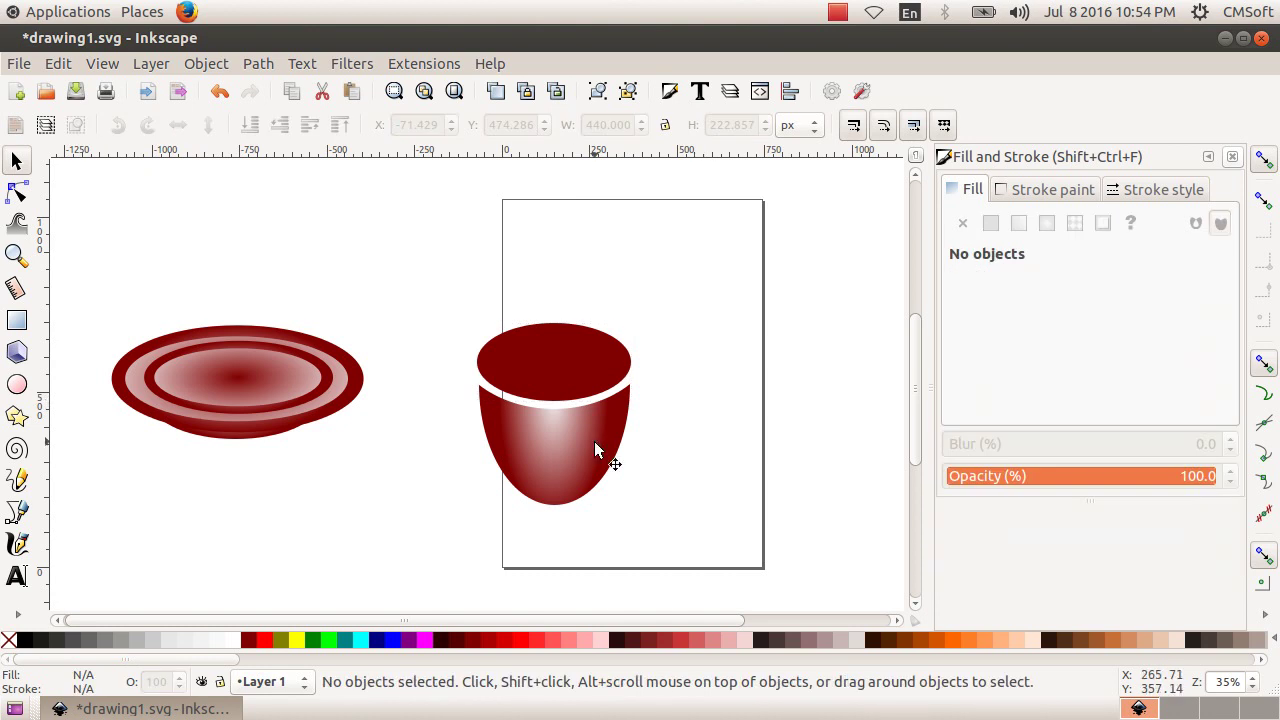
click(544, 358)
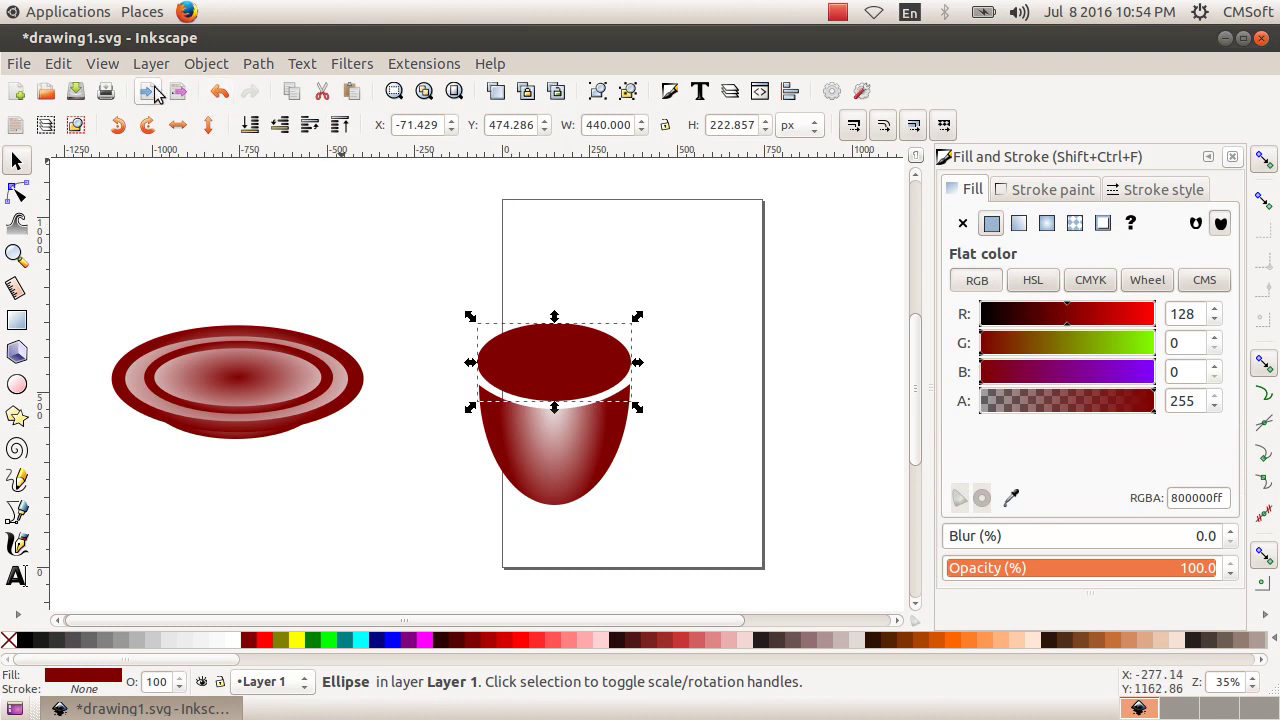
Duplicate the maroon top ellipse, shrink the copy, fill it aqua, and select both.
click(66, 66)
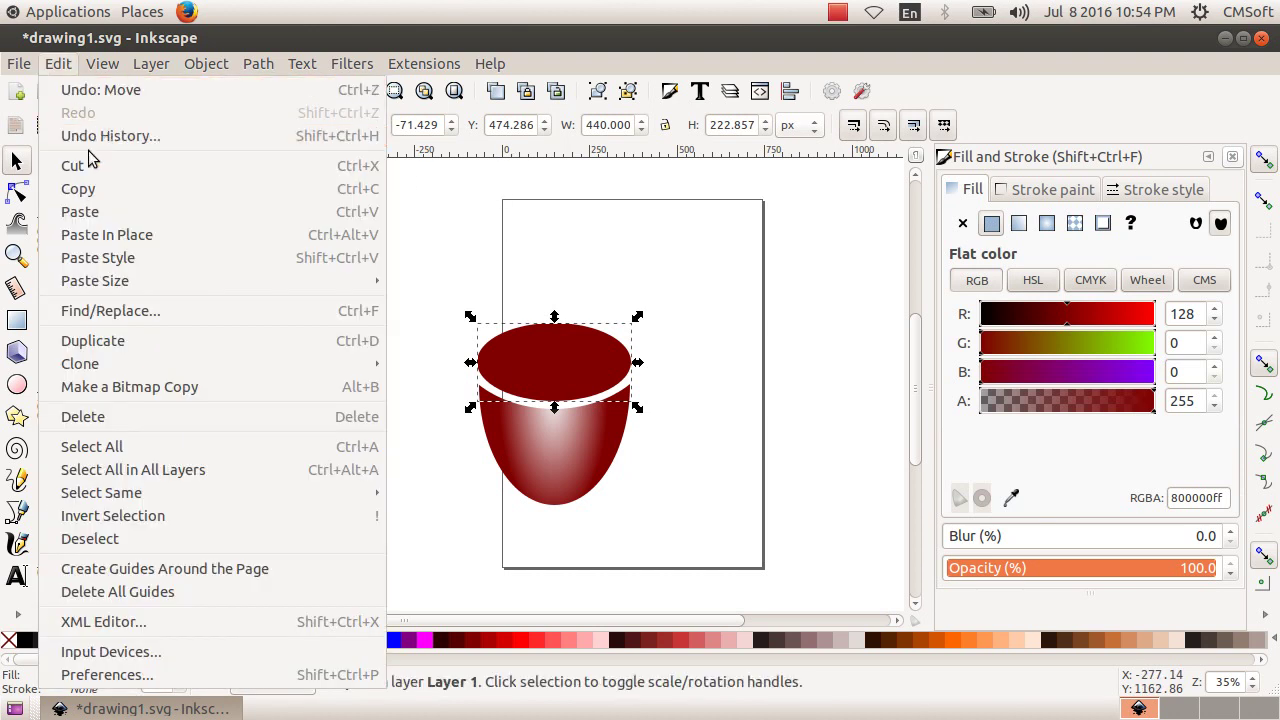
click(126, 337)
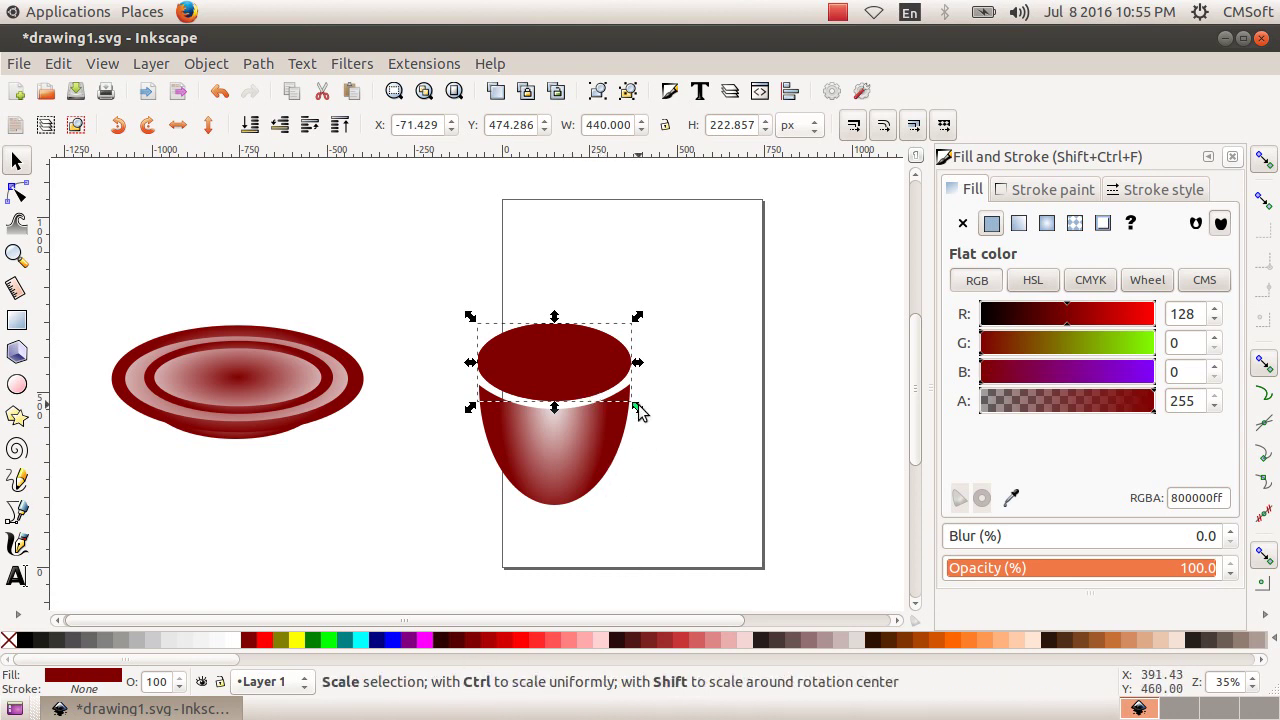
drag(633, 405, 625, 394)
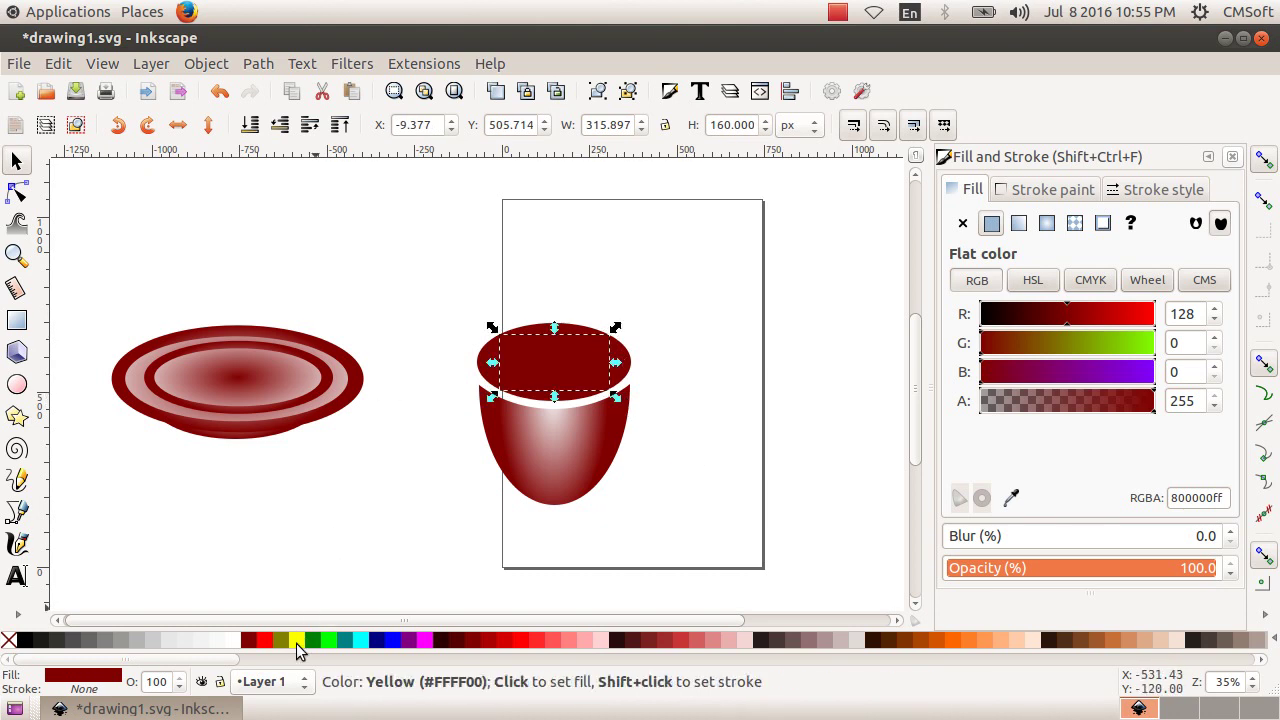
click(360, 640)
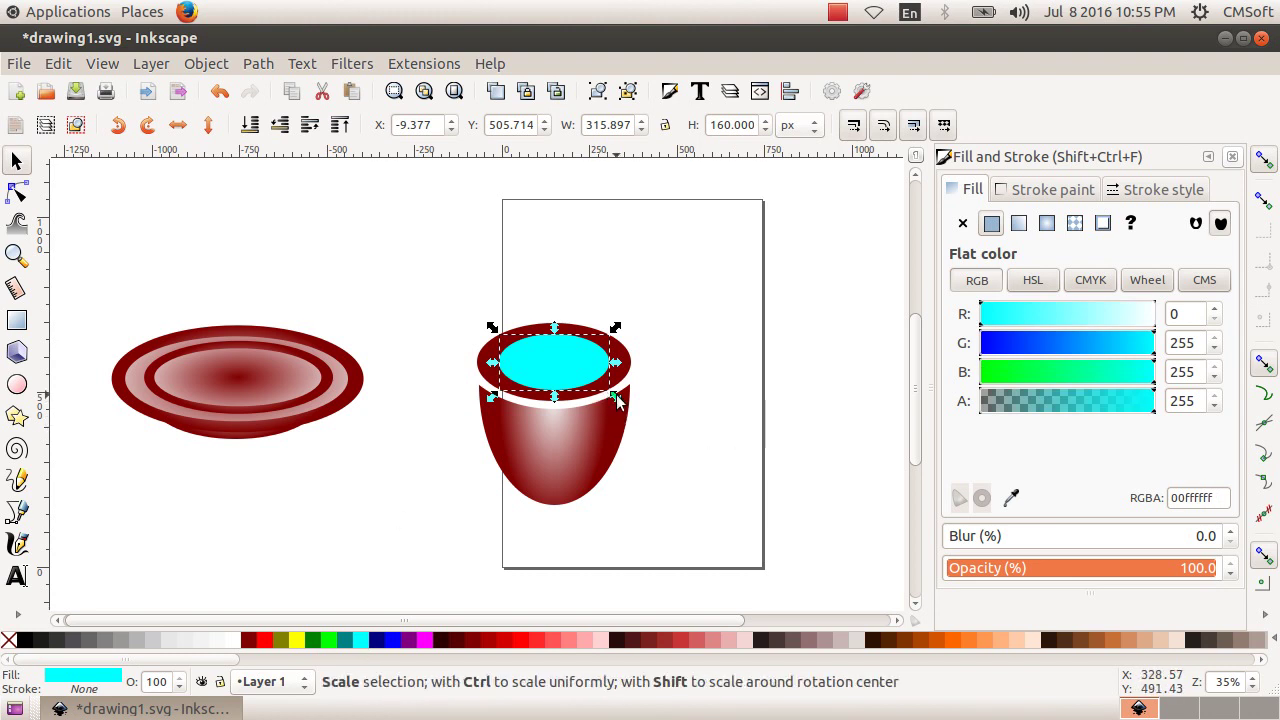
drag(616, 398, 629, 401)
click(674, 444)
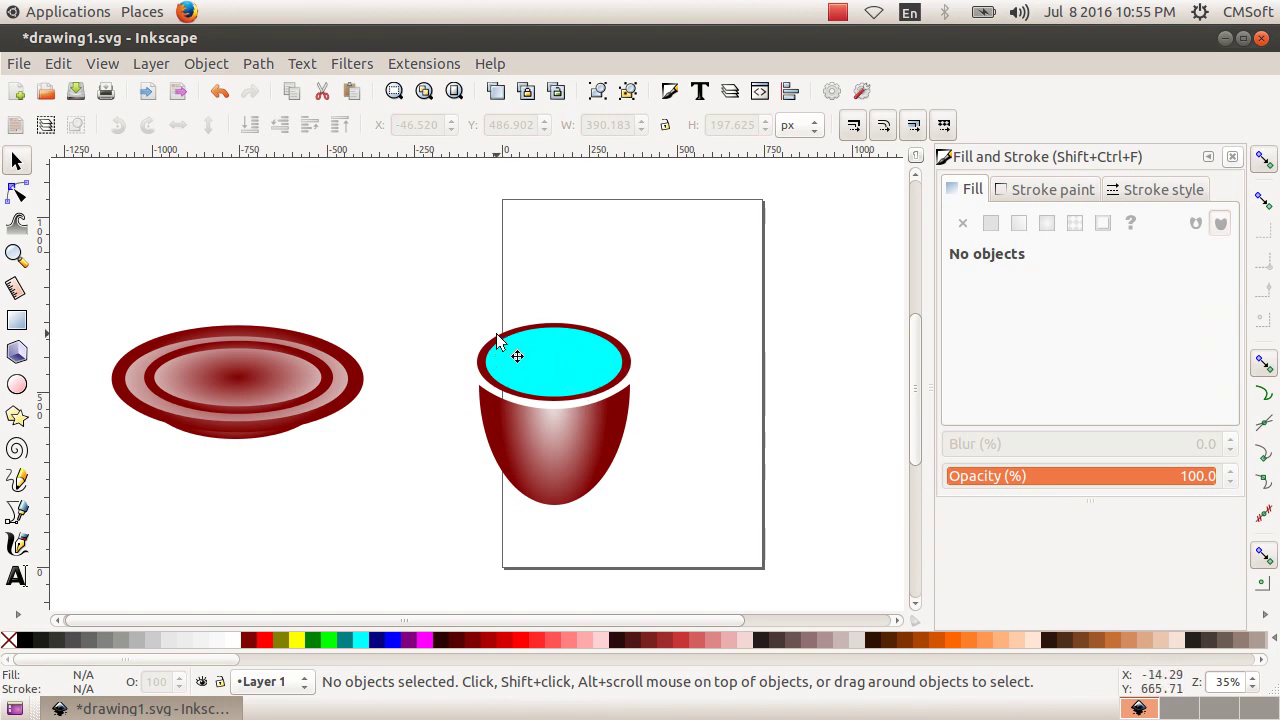
drag(463, 307, 663, 398)
Lift both ellipses off the cup and cut the aqua ellipse from the maroon one, leaving a ring.
drag(567, 374, 563, 314)
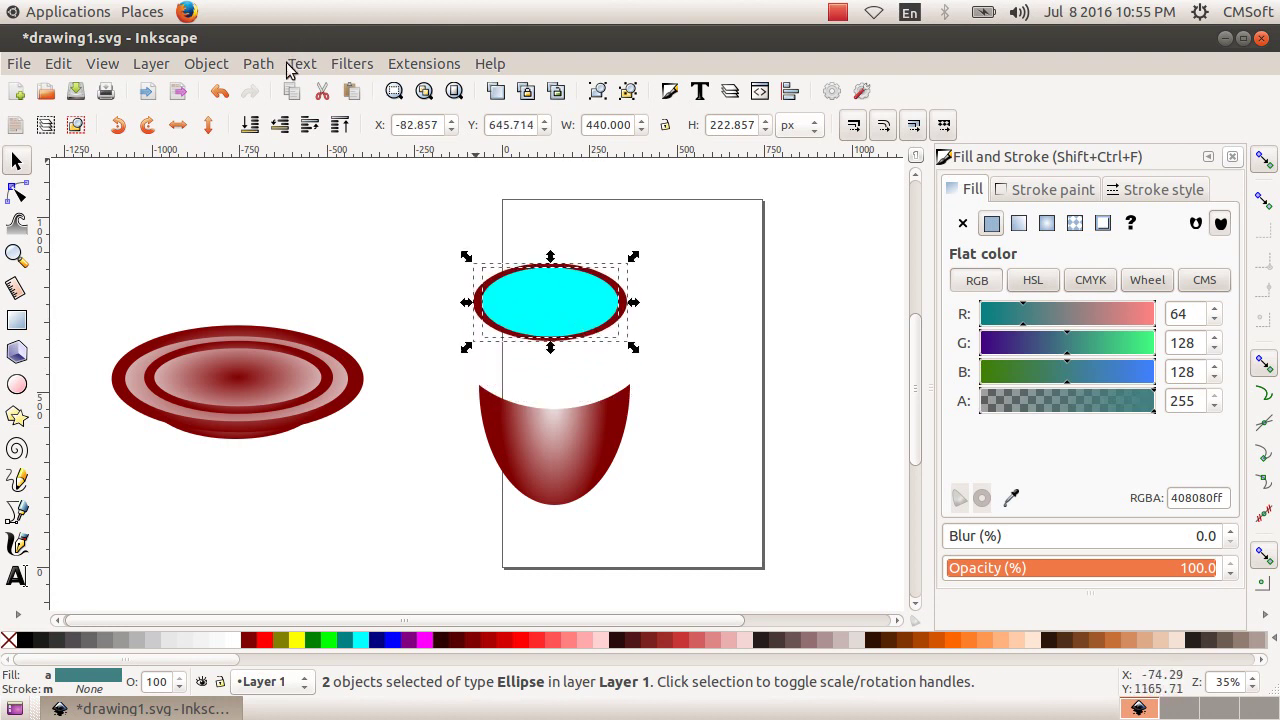
click(259, 63)
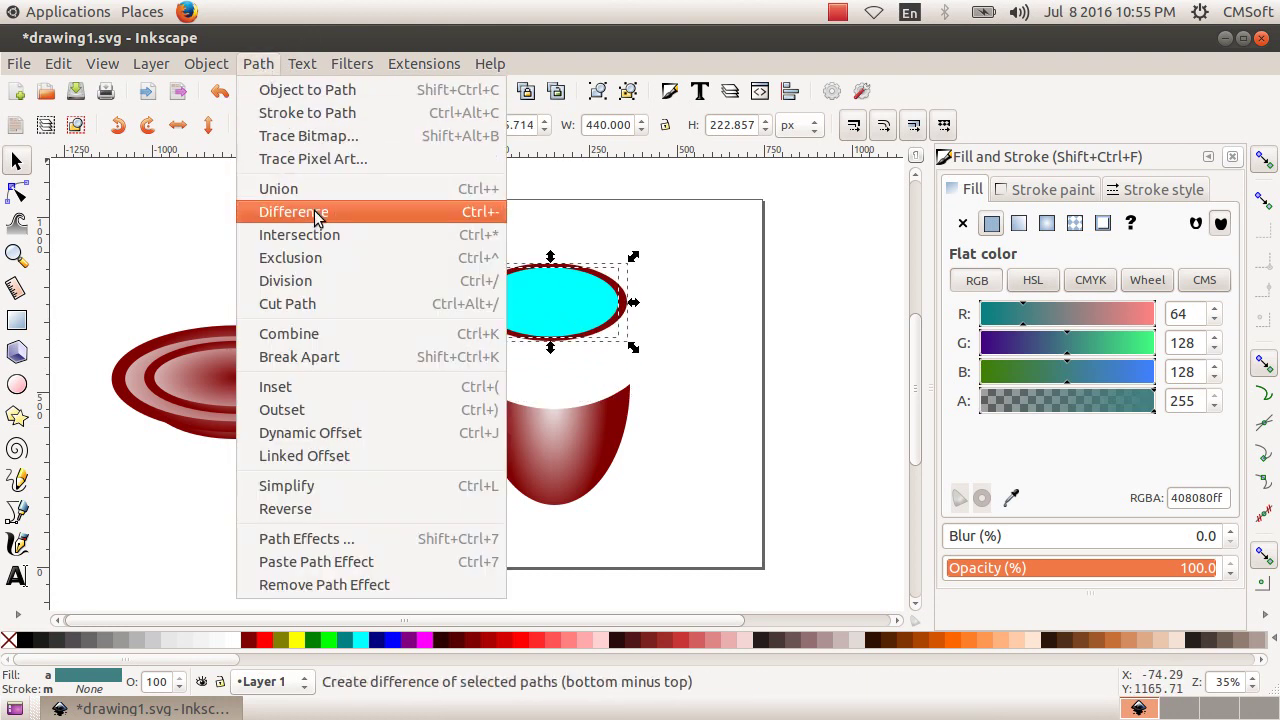
click(318, 211)
click(722, 370)
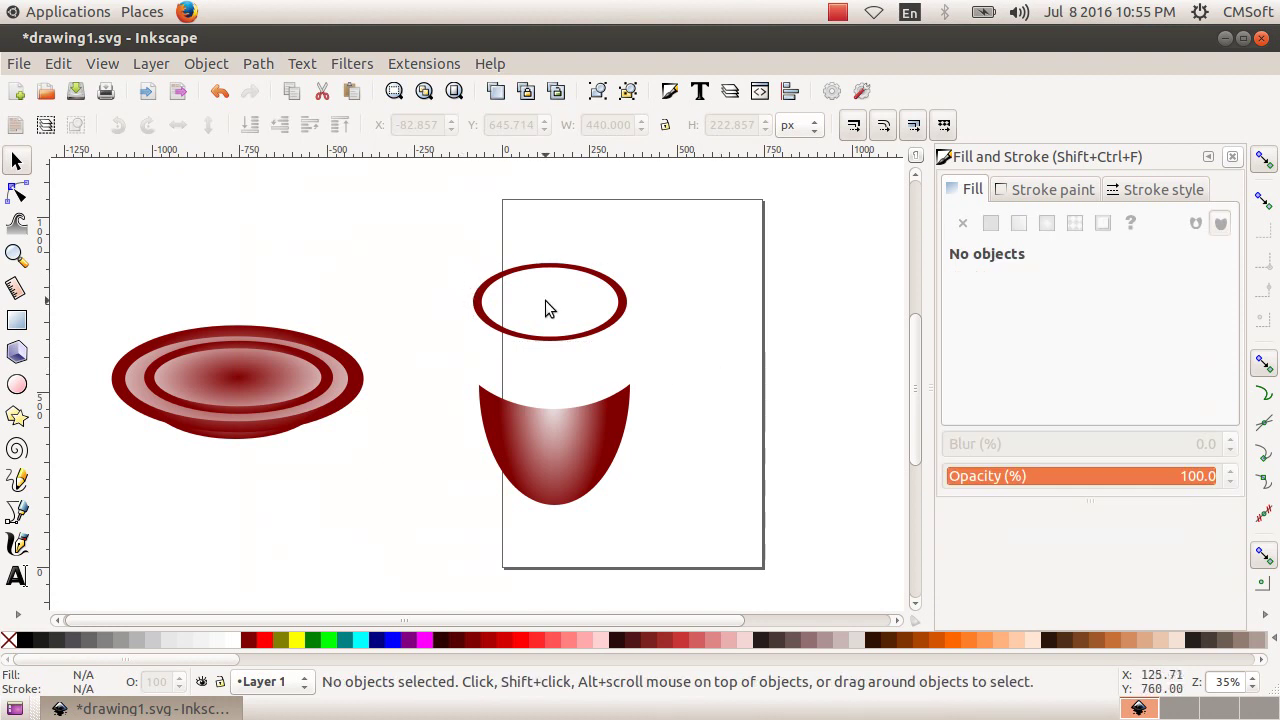
Lower the maroon ring flush onto the cup's opening and select it with the cup body.
click(623, 309)
click(418, 237)
drag(621, 314, 627, 370)
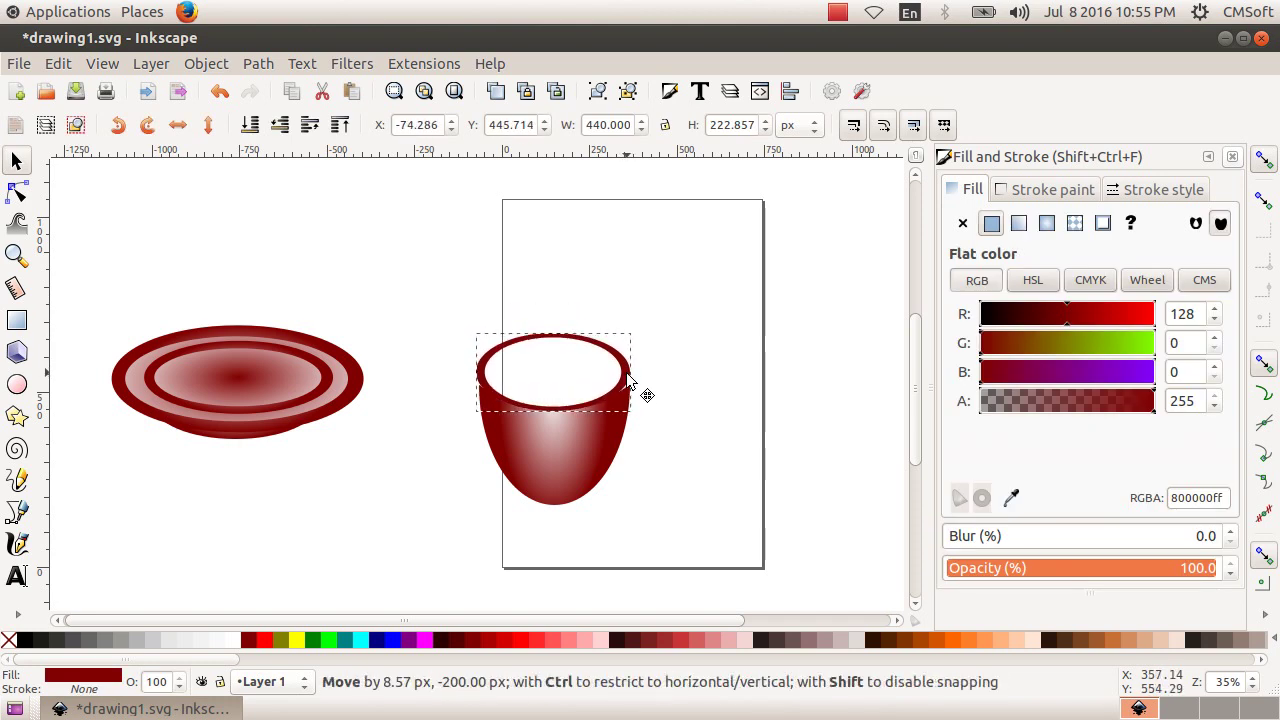
drag(627, 368, 632, 380)
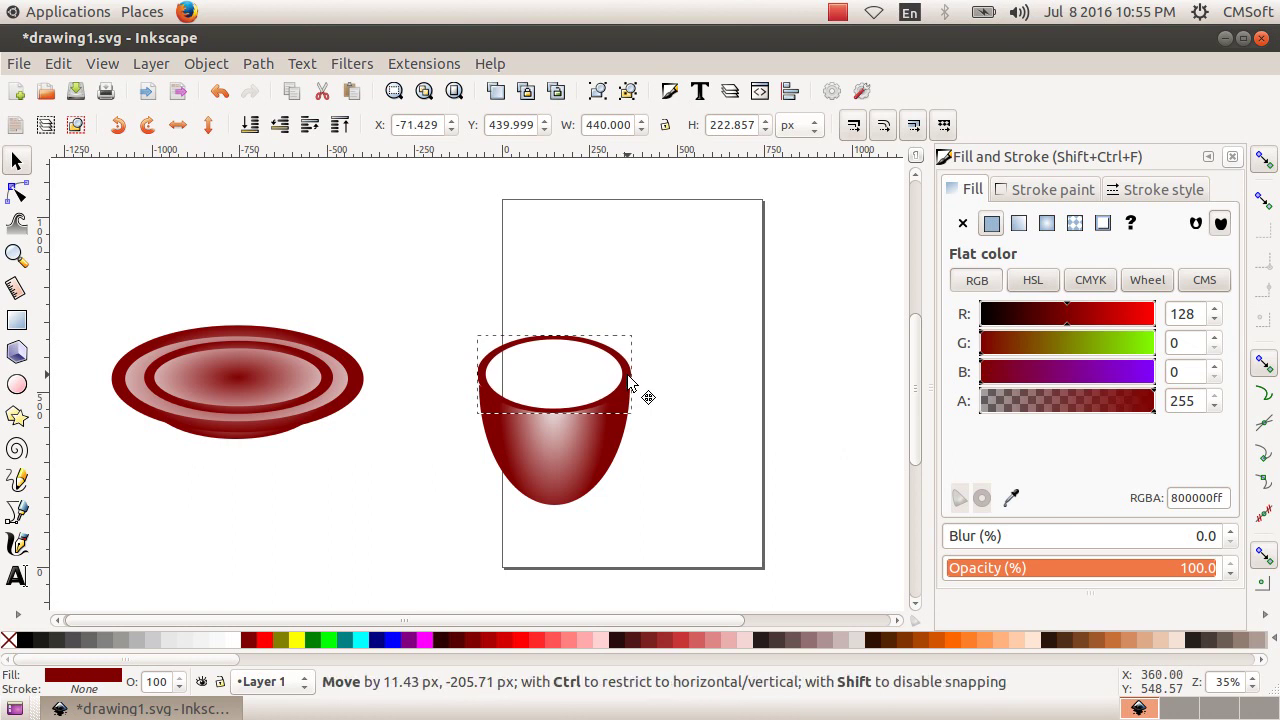
key(Up)
key(Up)
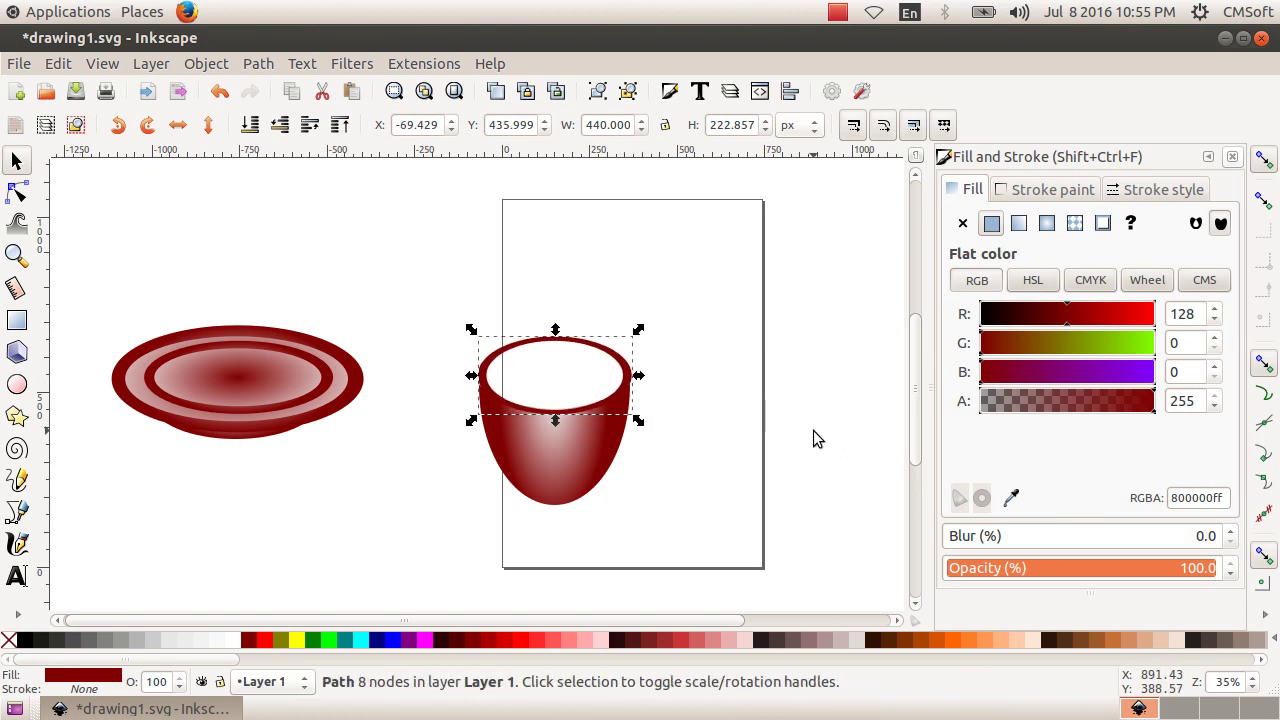
key(Down)
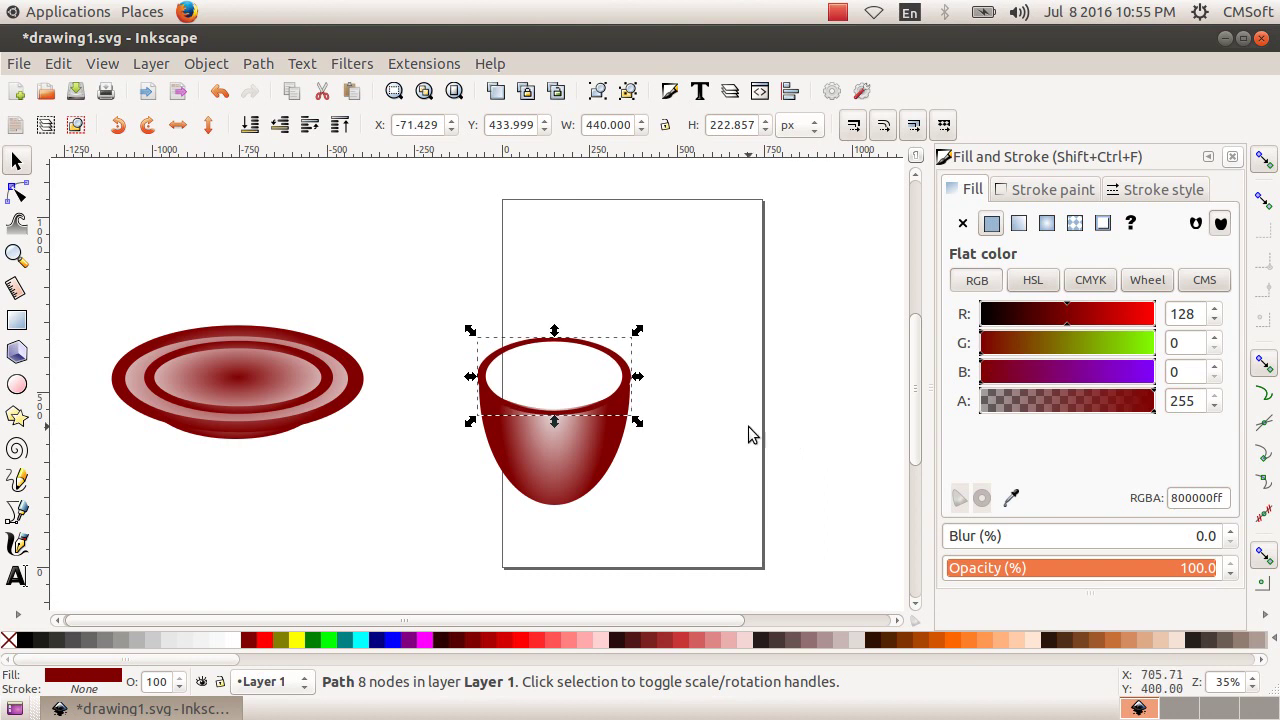
click(790, 432)
mouse_move(400, 260)
mouse_down()
mouse_move(697, 547)
mouse_move(714, 540)
mouse_up()
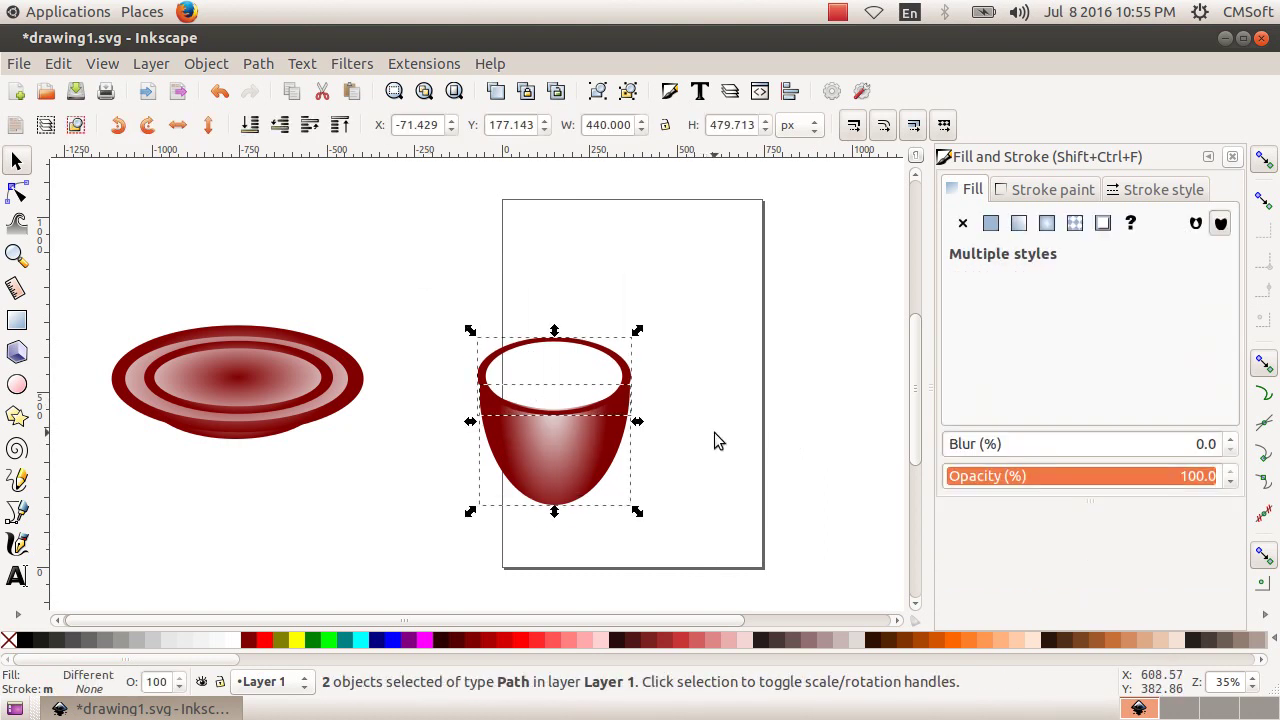
Group the maroon ring with the gradient cup body and set the cup on the saucer.
click(208, 63)
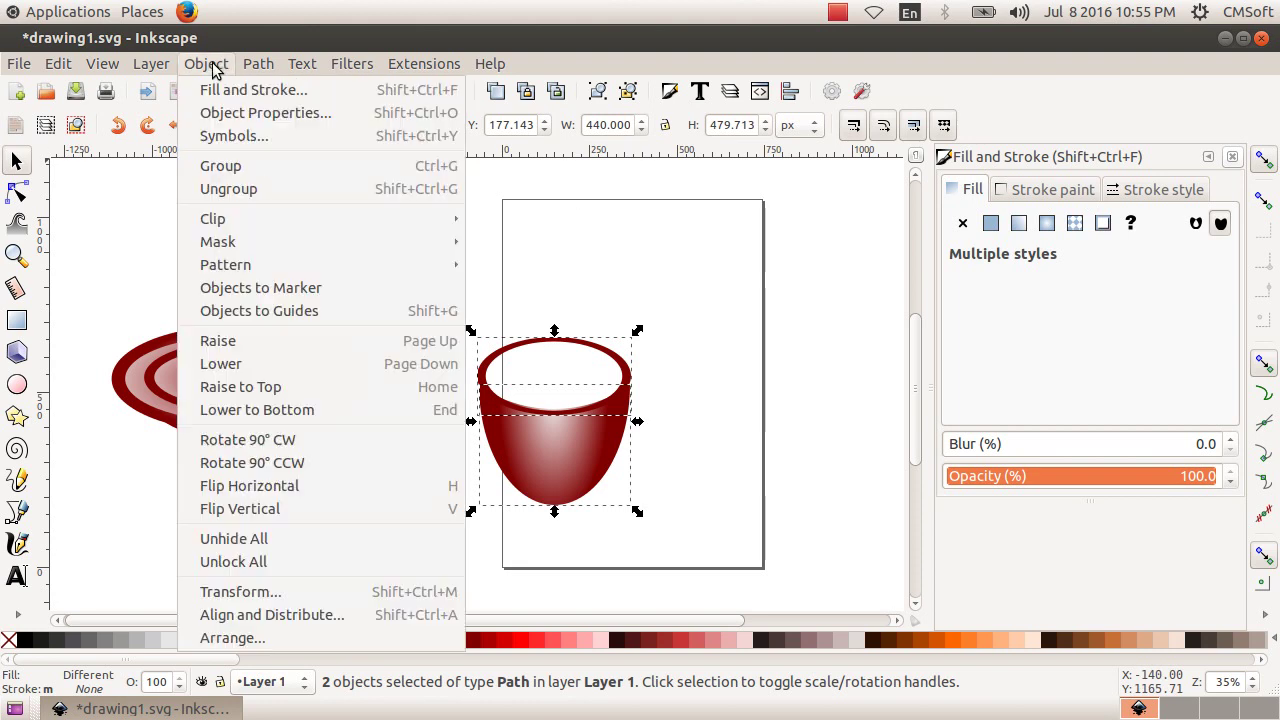
click(259, 167)
click(678, 254)
mouse_move(578, 474)
mouse_down()
mouse_move(554, 353)
mouse_move(543, 418)
mouse_up()
click(556, 344)
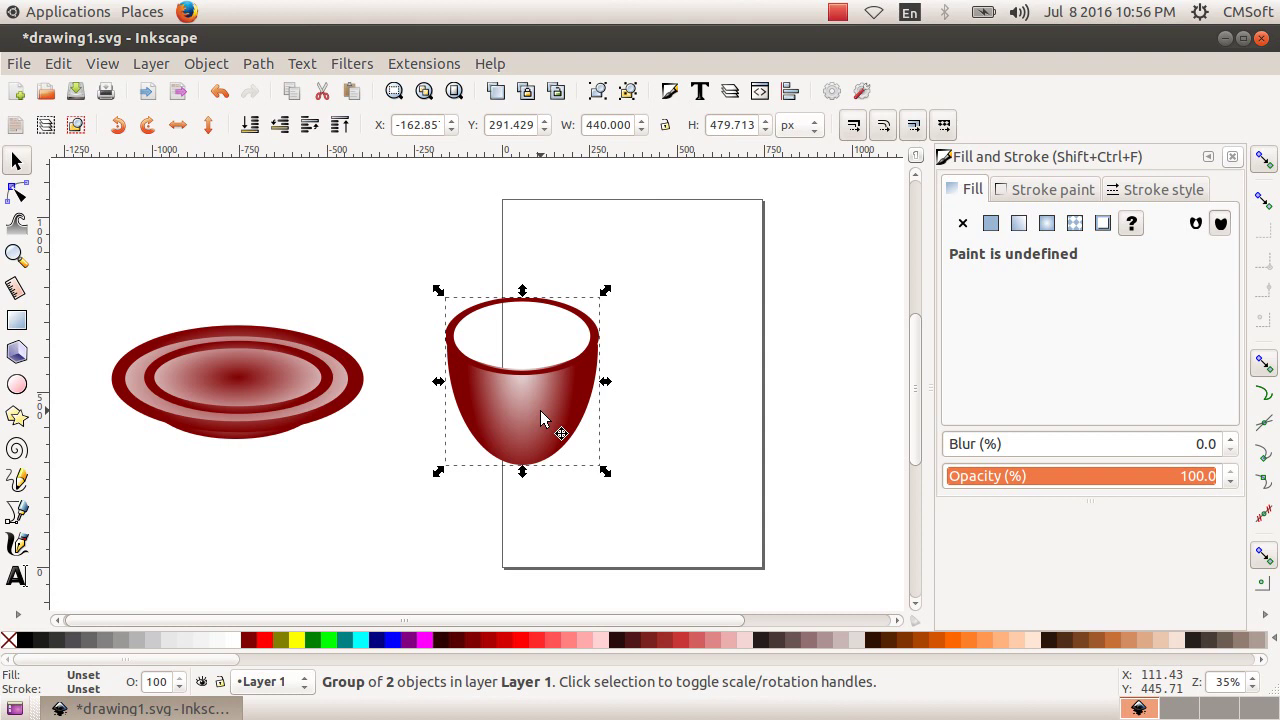
mouse_move(535, 413)
mouse_down()
mouse_move(254, 323)
mouse_move(247, 336)
mouse_up()
click(247, 336)
Select the cup and saucer together and group them into one object.
click(383, 556)
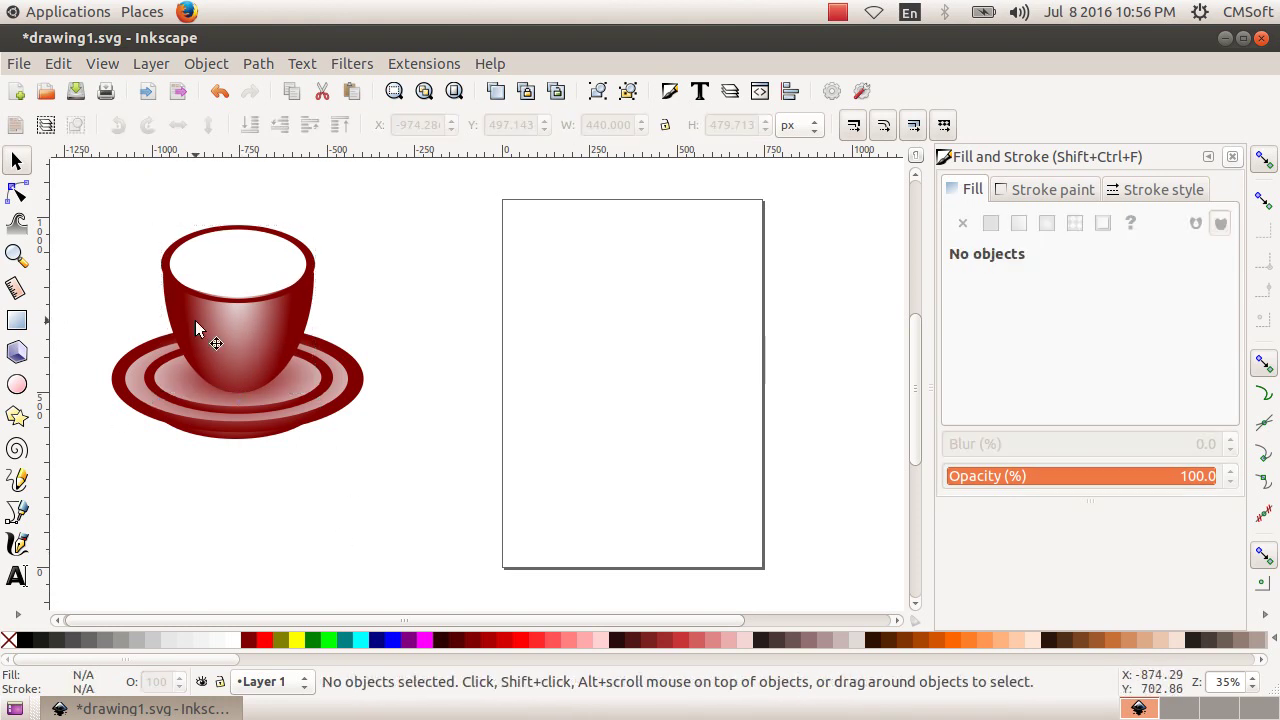
drag(79, 205, 346, 466)
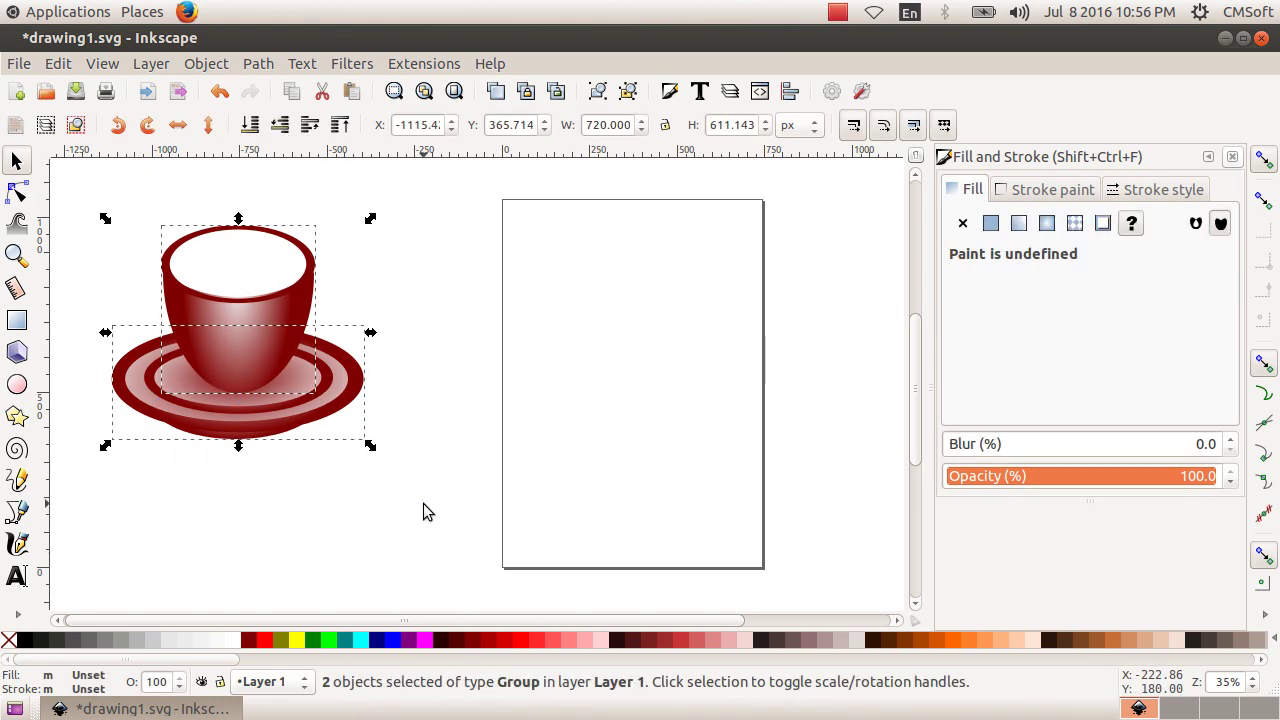
click(206, 63)
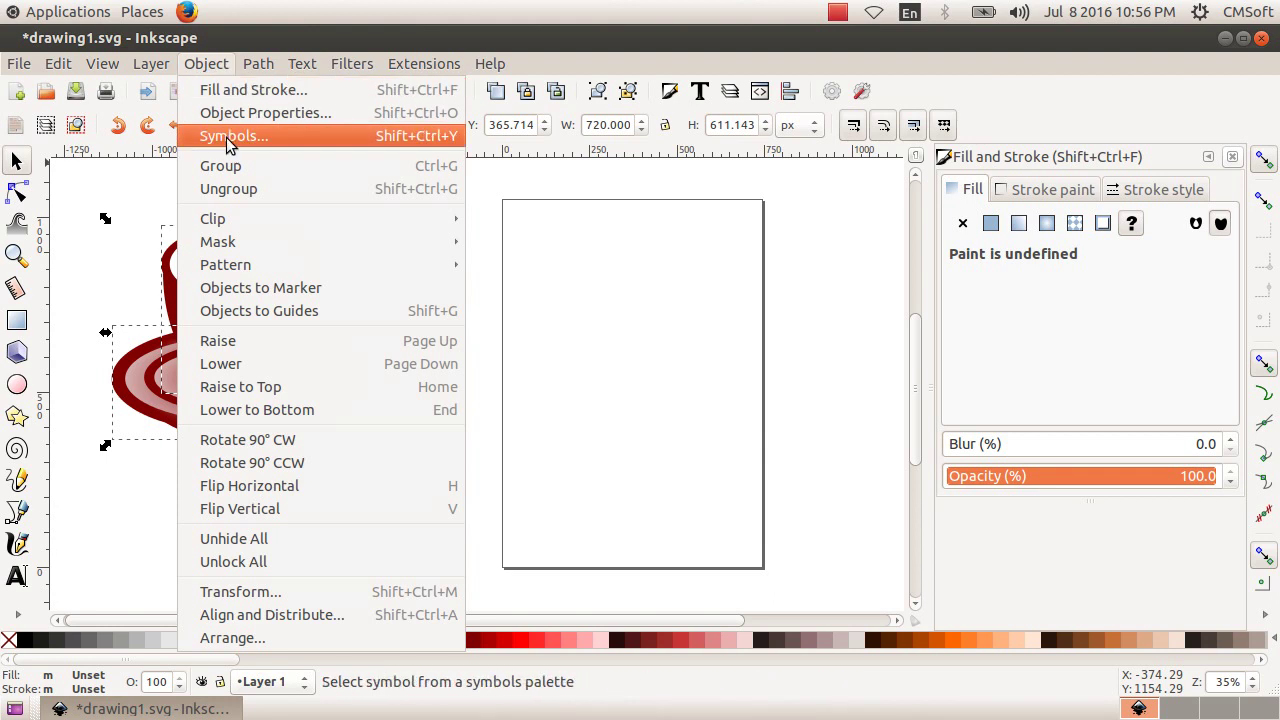
click(271, 165)
Move the cup-and-saucer group to the page centre and save the drawing.
click(600, 455)
drag(278, 362, 623, 388)
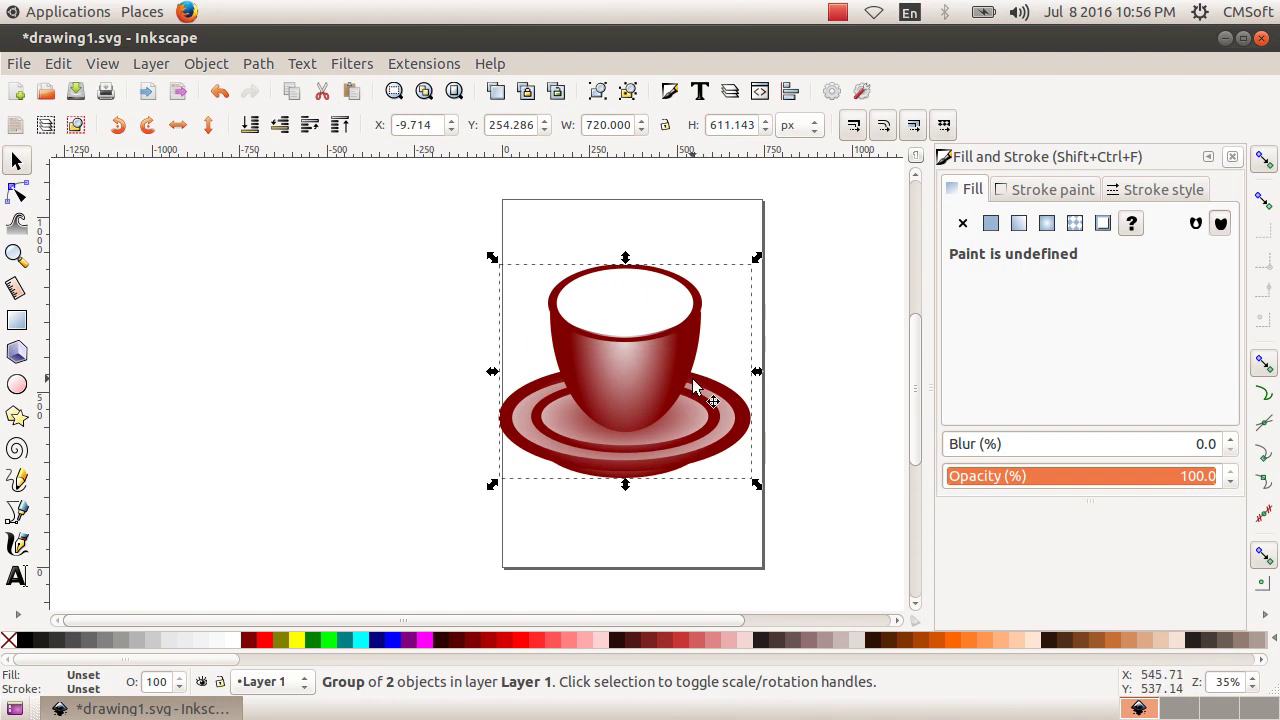
click(76, 93)
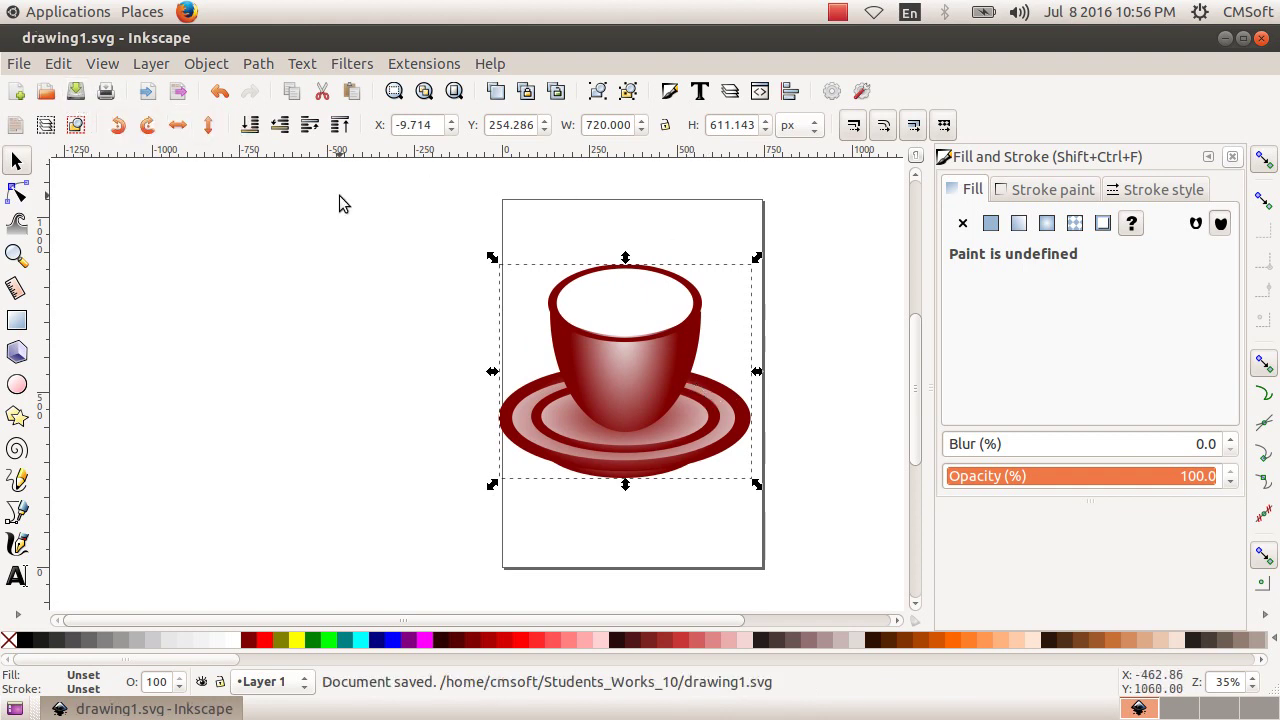